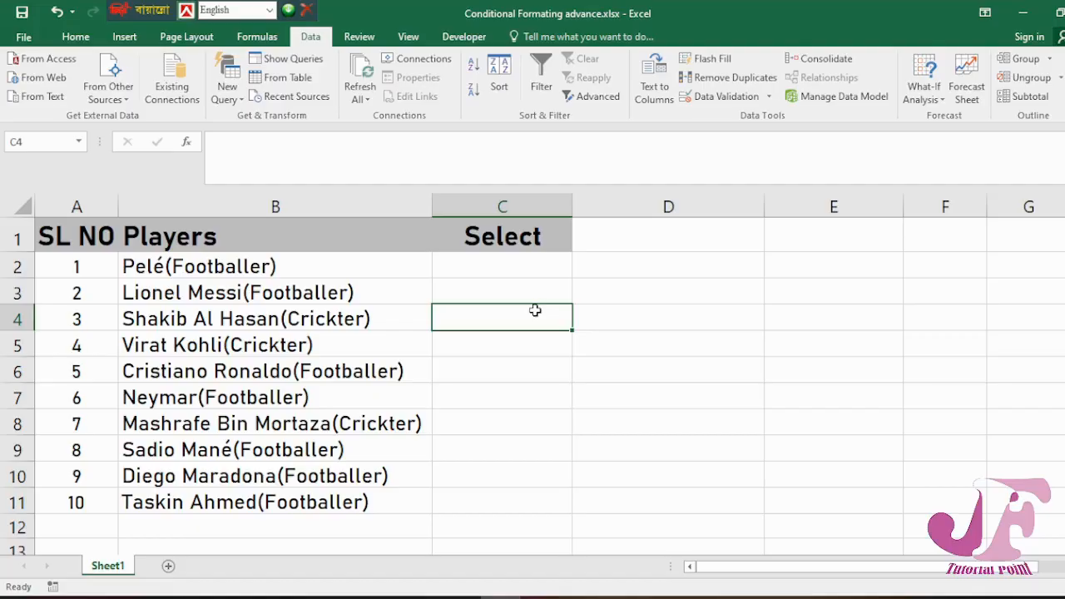
- Review the Players list with each player's sport and the empty Select column of the table
left_click(480, 263)
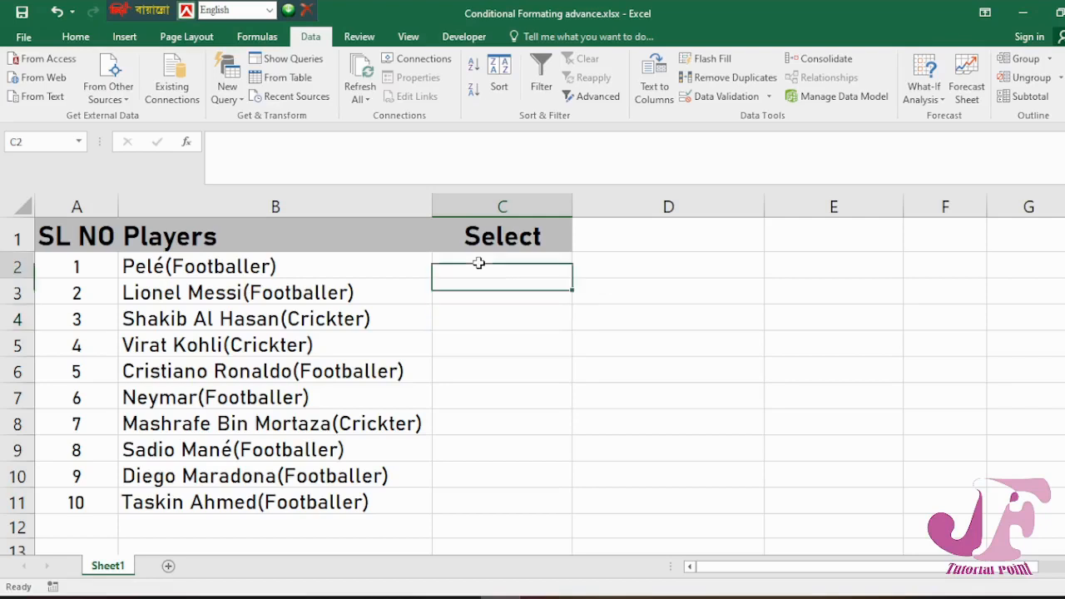
left_click(387, 270)
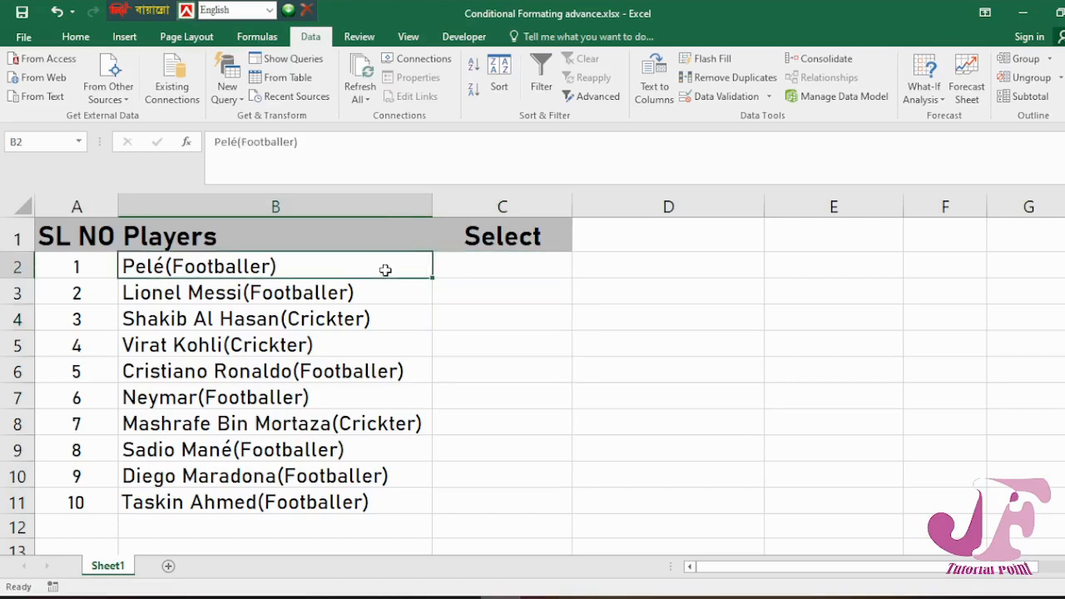
left_click_drag(330, 233, 339, 504)
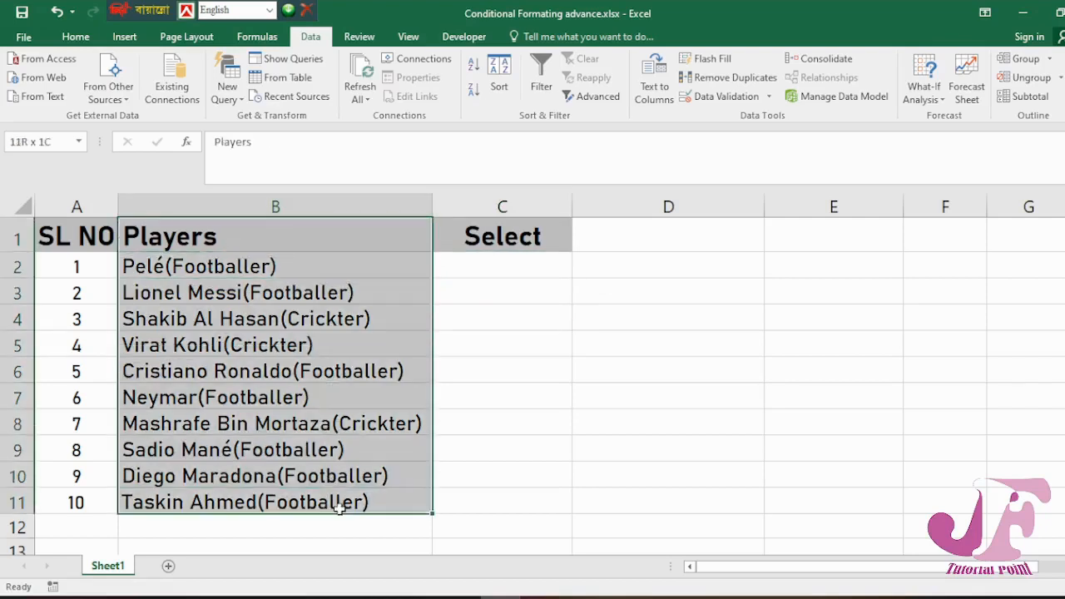
left_click(322, 363)
left_click(306, 316)
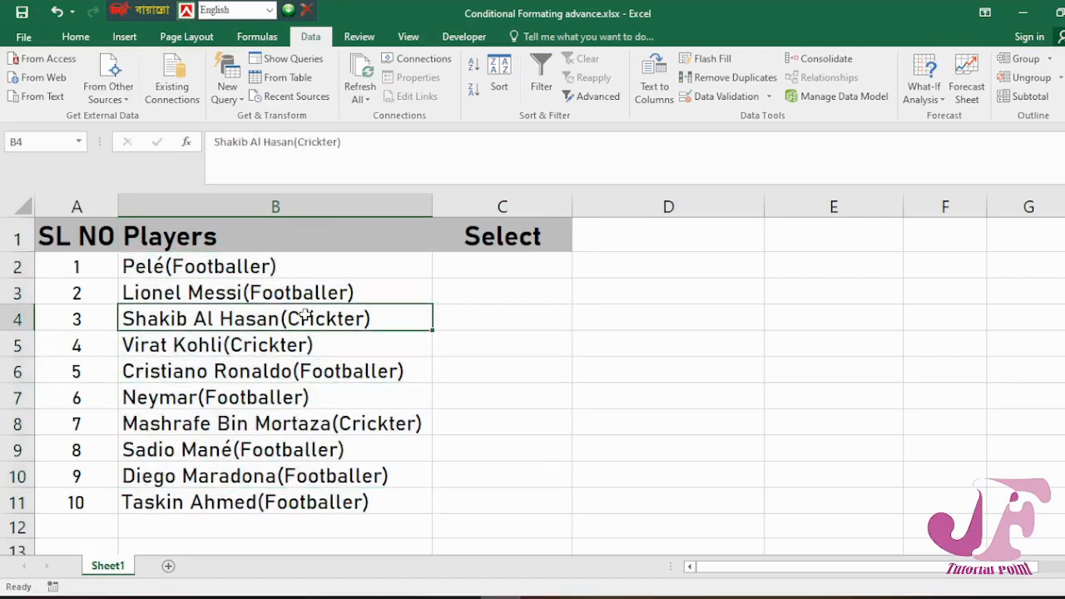
left_click(242, 292)
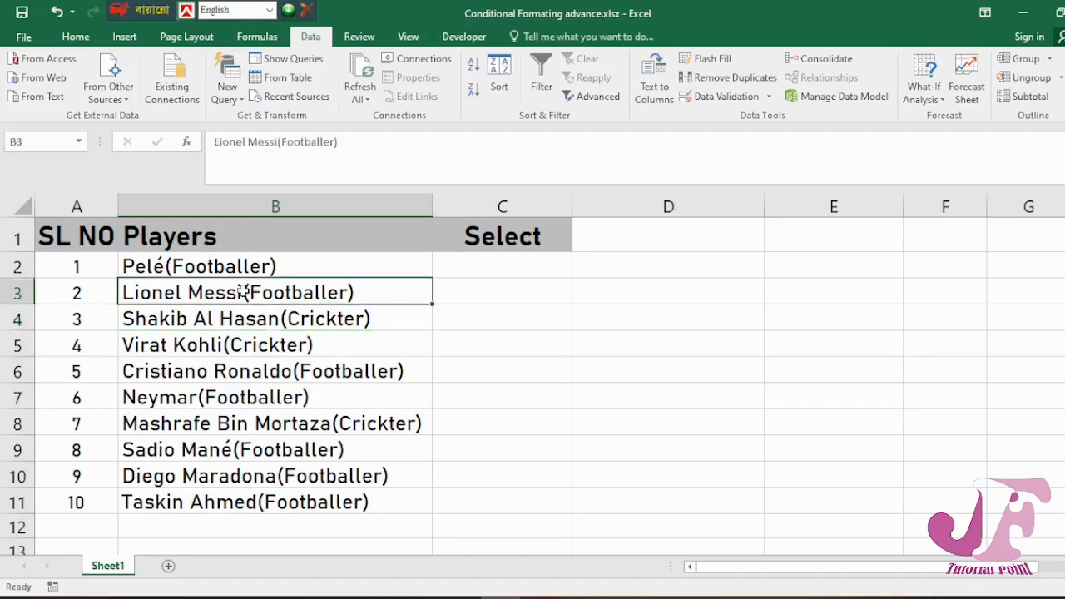
left_click(204, 265)
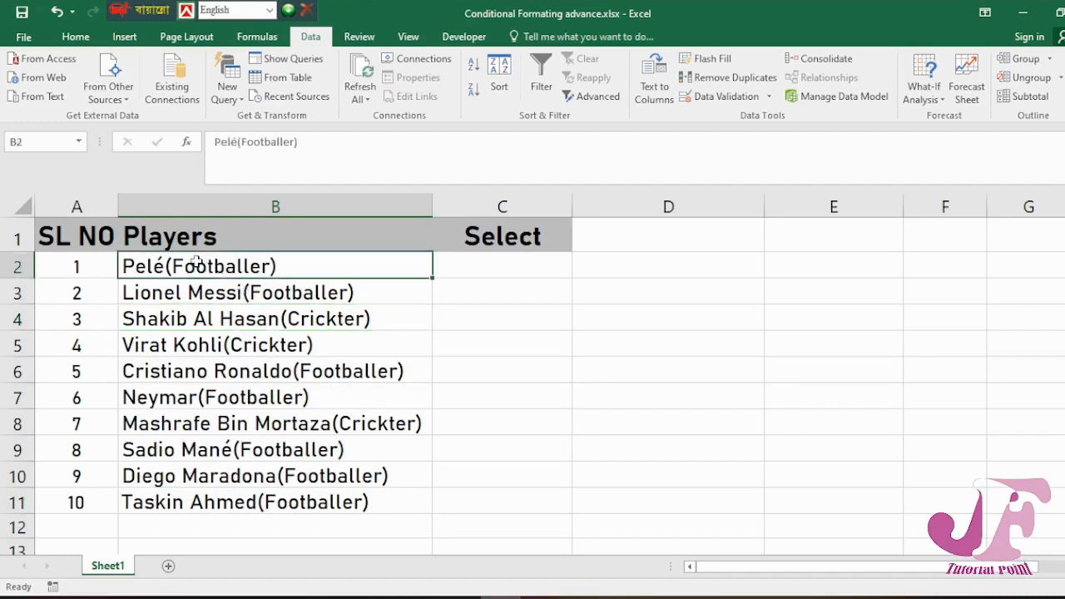
left_click(204, 320)
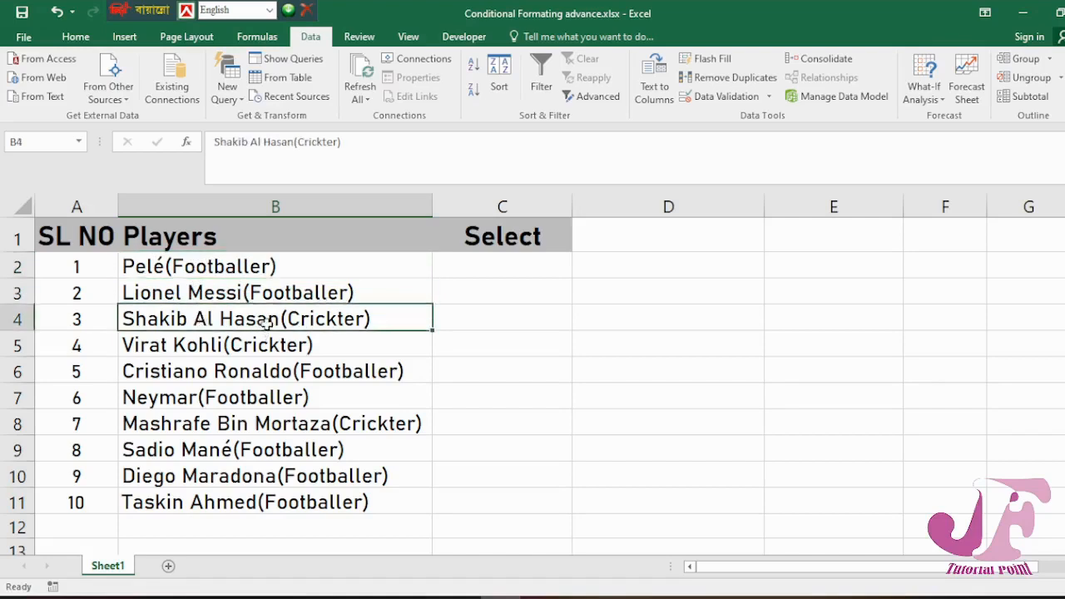
mouse_move(255, 333)
left_mouse_down()
mouse_move(257, 475)
mouse_move(255, 342)
left_mouse_up()
left_click(340, 376)
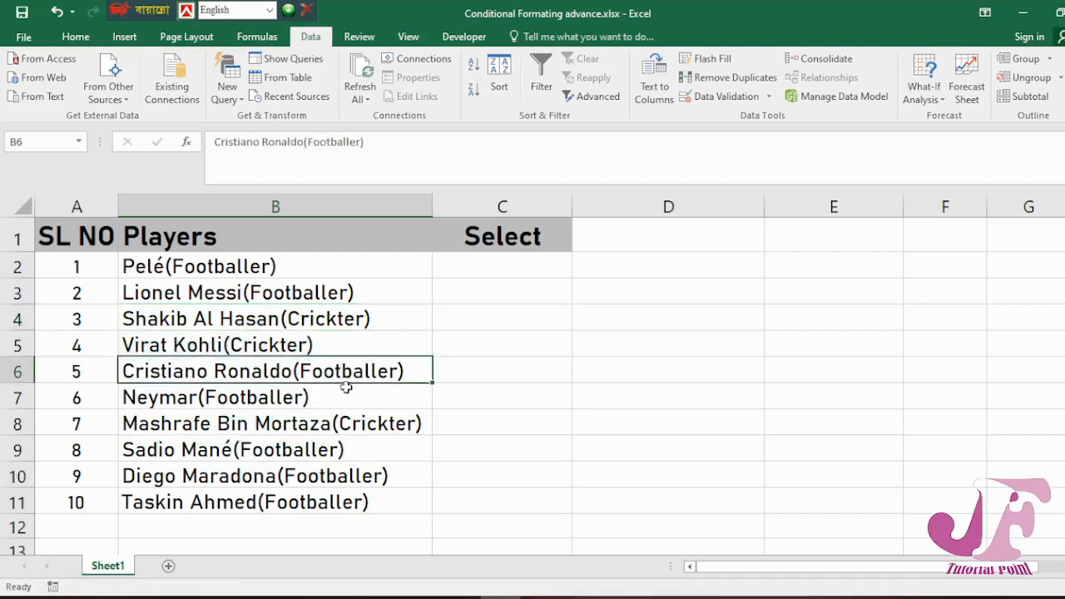
left_click(415, 259)
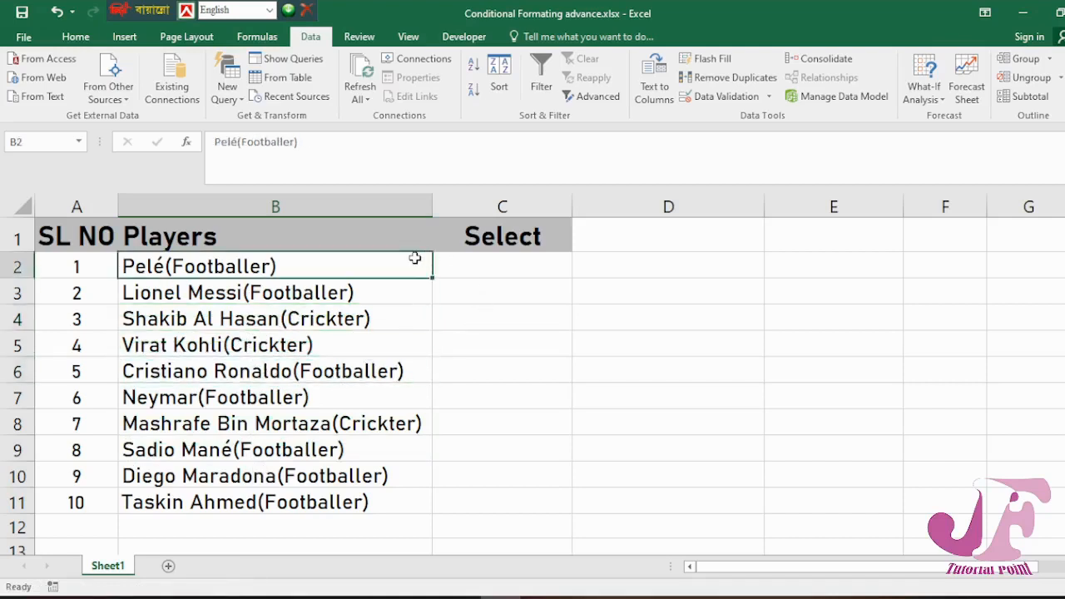
left_click(476, 231)
left_click_drag(58, 234, 533, 500)
left_click(510, 293)
left_click(323, 268)
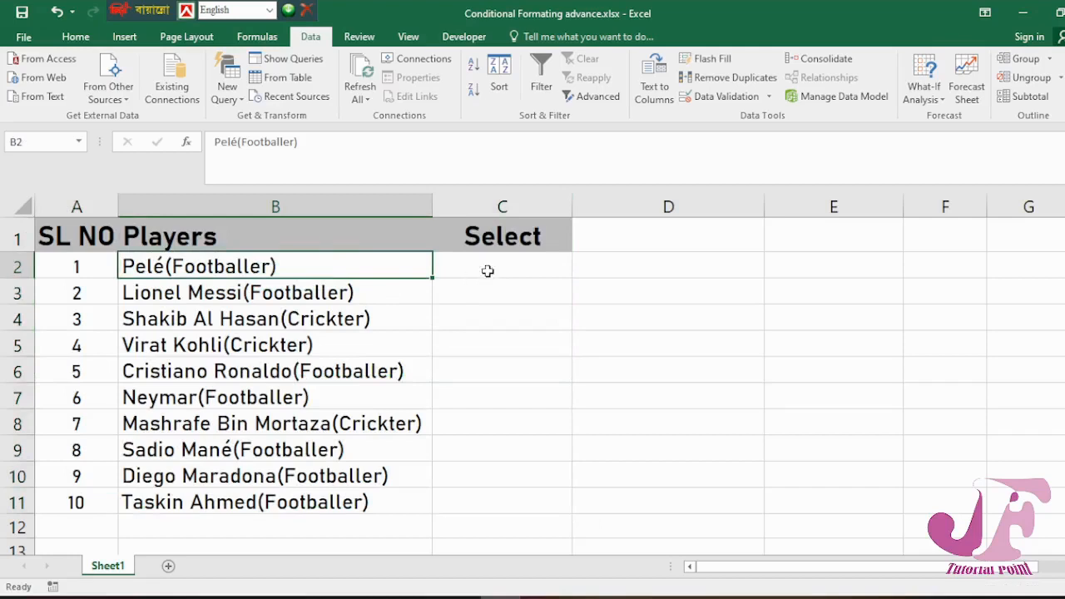
left_click(487, 269)
- Add a list data validation to cell D1 with the source Footballer,Crickter
left_click(677, 222)
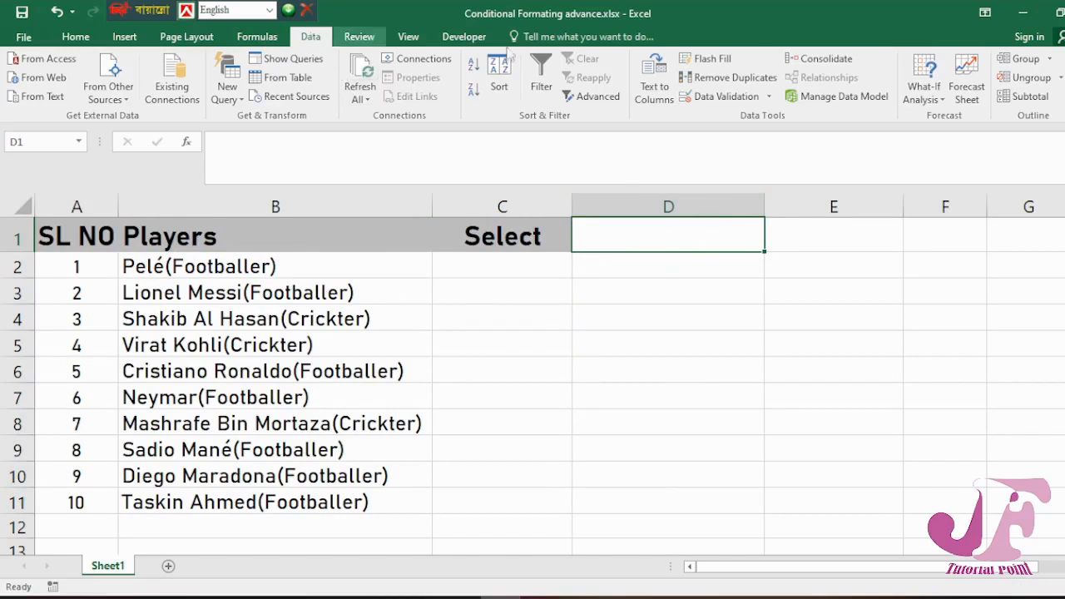
left_click(766, 97)
left_click(738, 125)
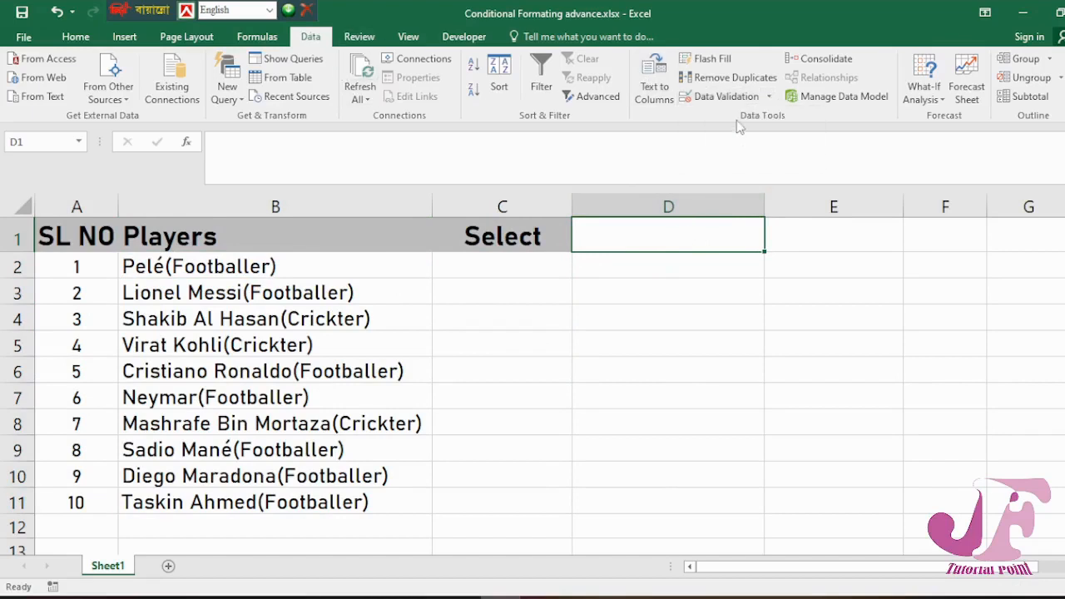
left_click(531, 193)
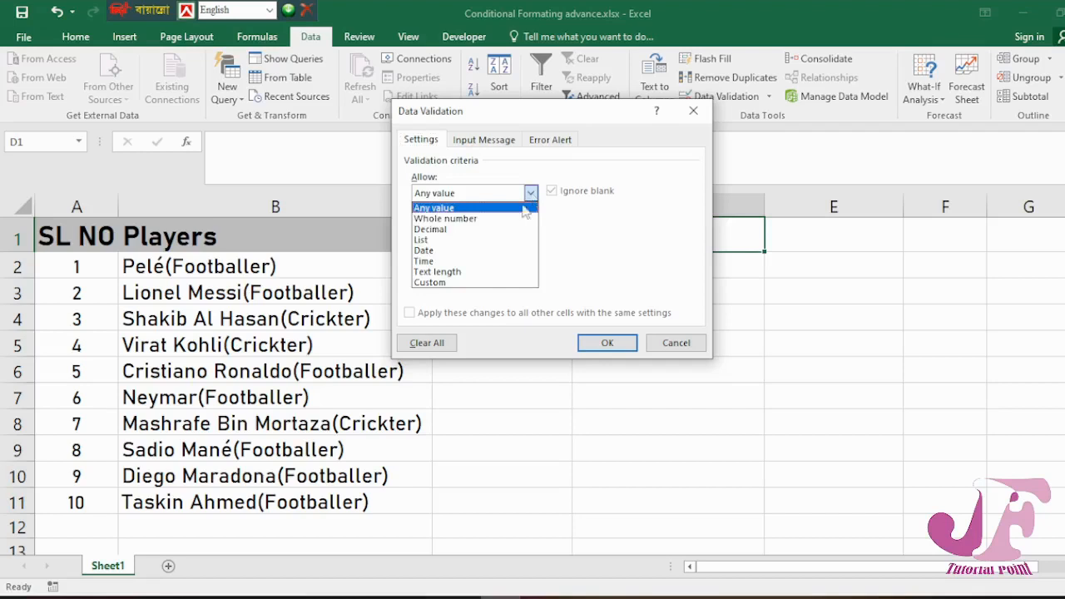
left_click(478, 241)
left_click(485, 258)
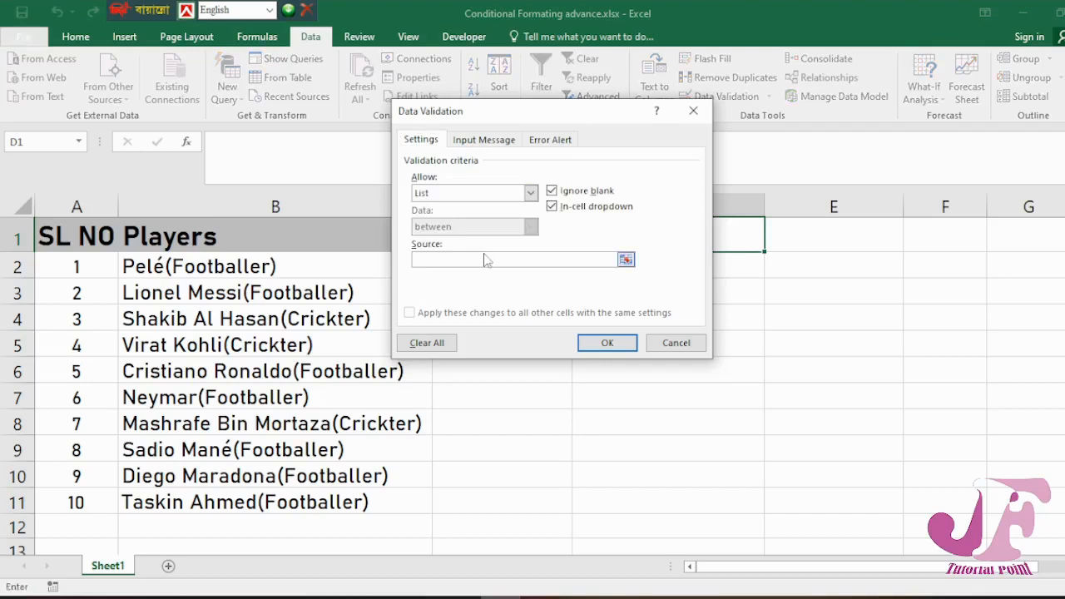
type("Footballer,Crickter")
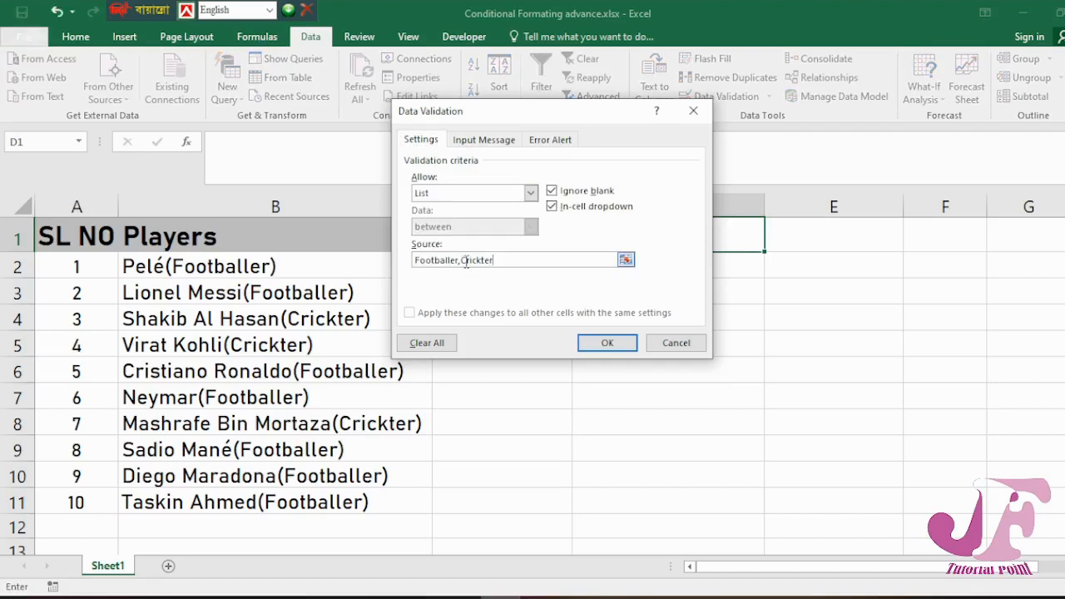
left_click(607, 343)
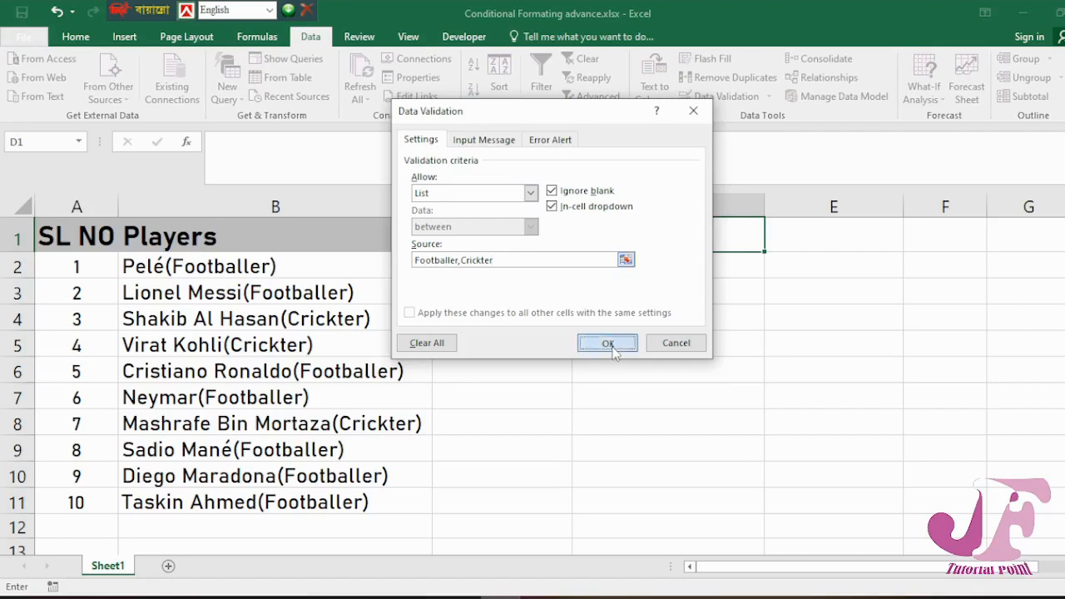
- Try both choices of the D1 dropdown, ending with Footballer selected
left_click(772, 245)
left_click(730, 263)
left_click(773, 244)
left_click(744, 278)
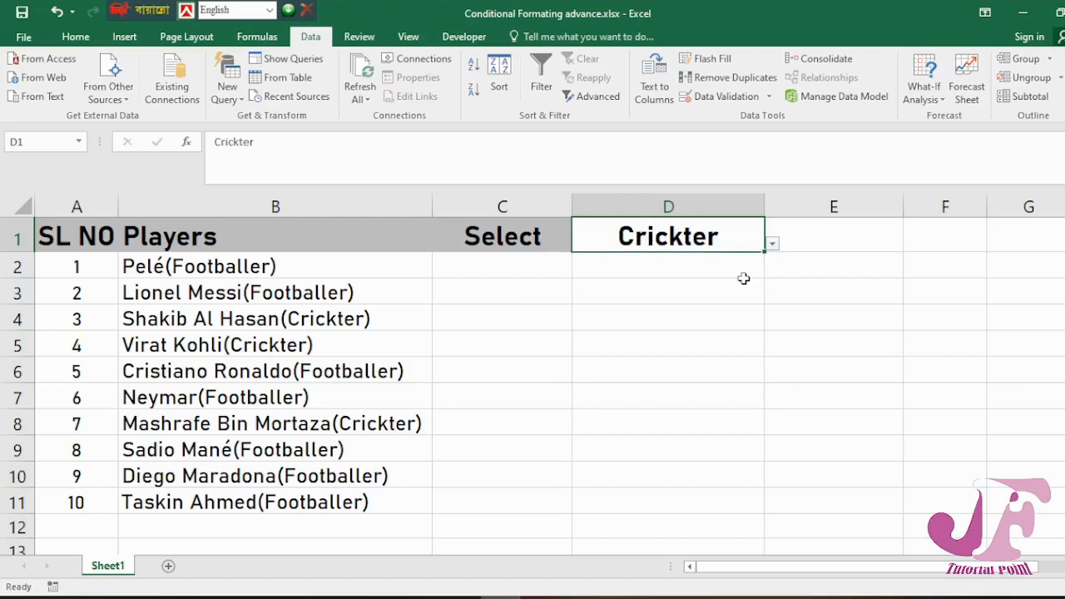
left_click(772, 244)
left_click(732, 263)
left_click(632, 270)
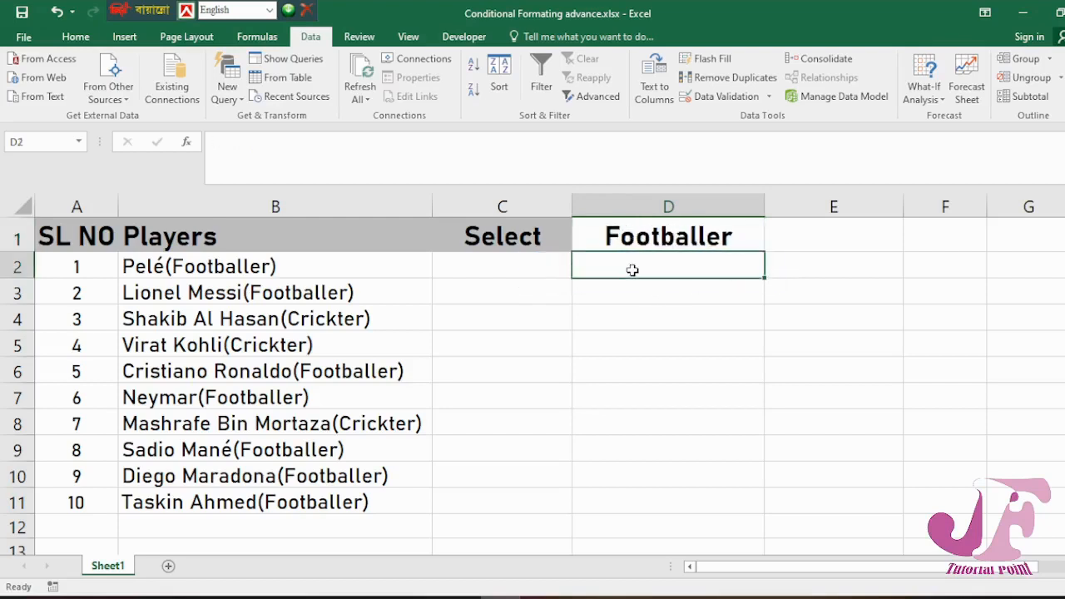
- Write the formula =FIND(D1,B2) in C2 to locate the chosen sport within the first player's text
left_click(524, 269)
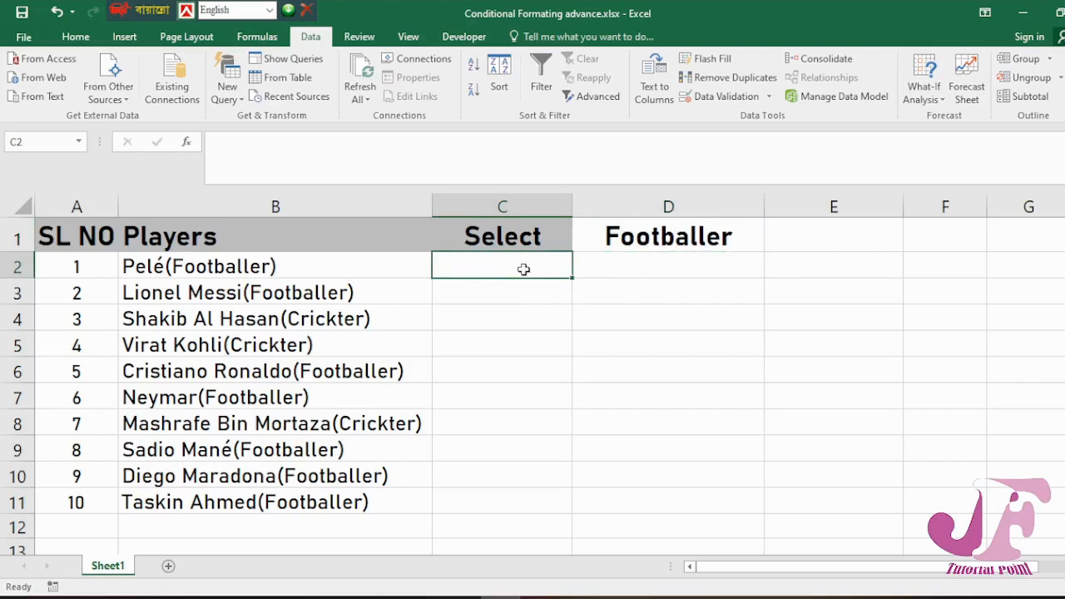
type("=")
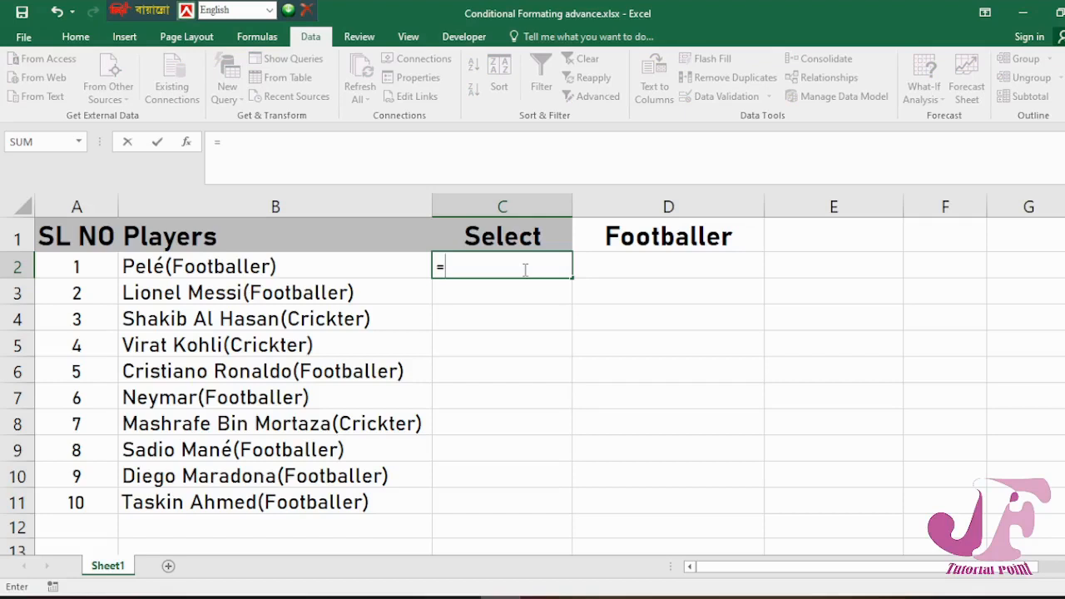
type("find")
key("Tab")
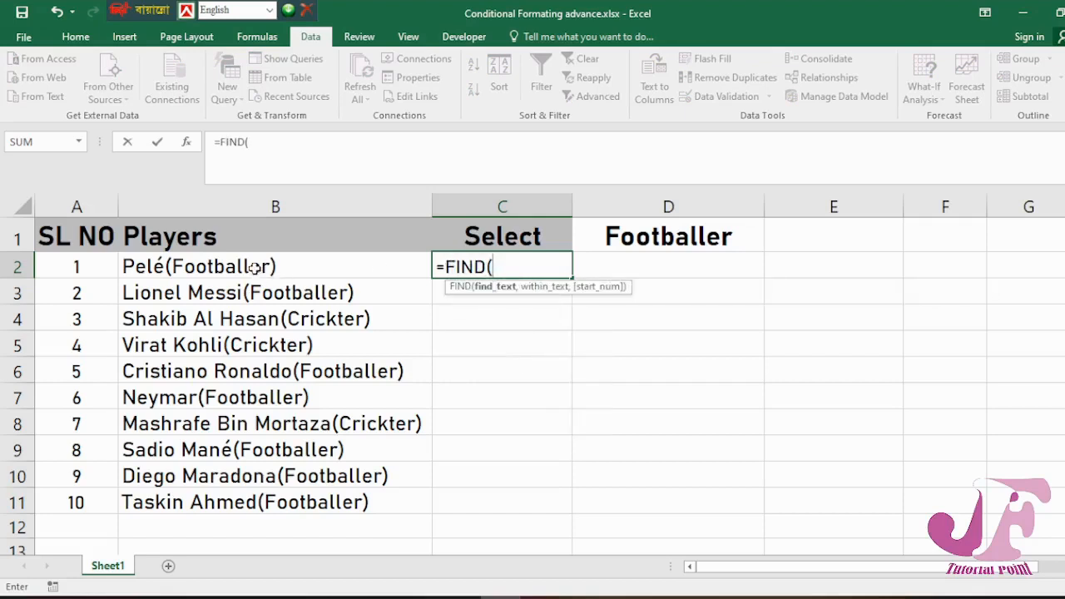
left_click(701, 236)
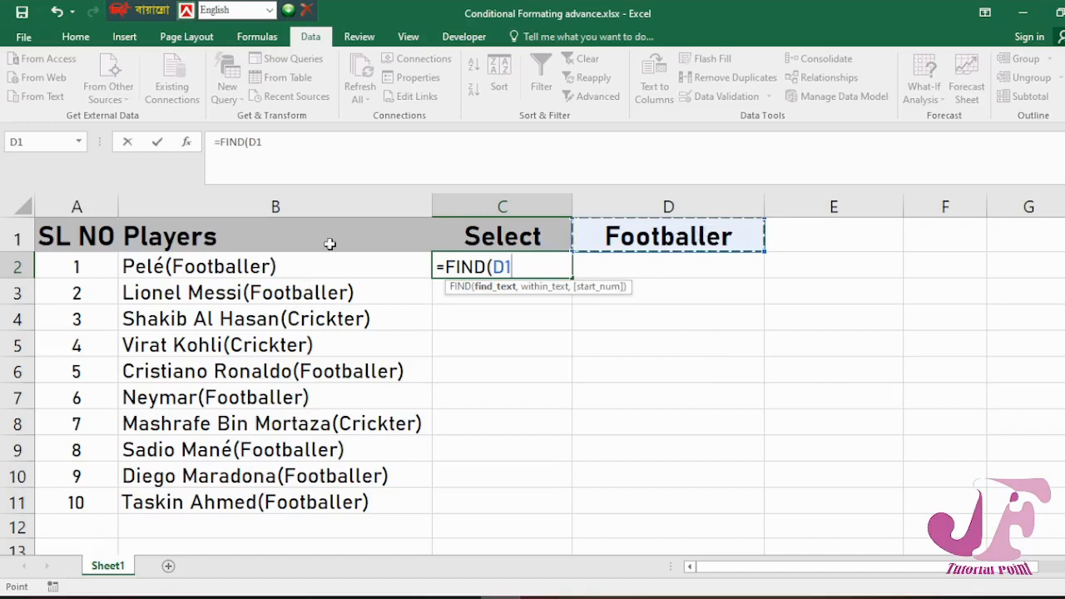
type(",")
left_click(301, 263)
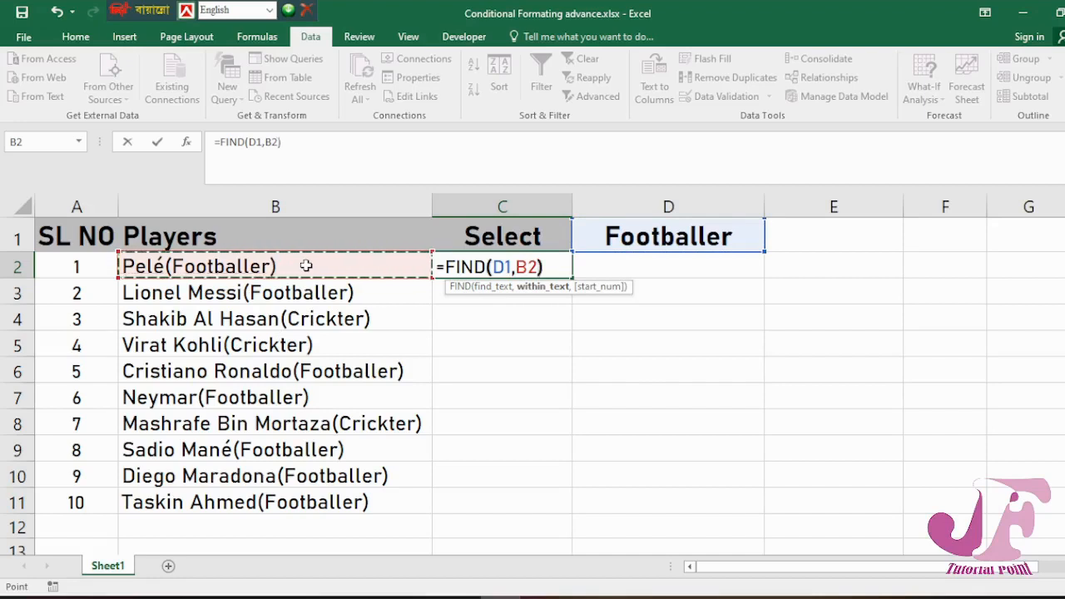
type(")")
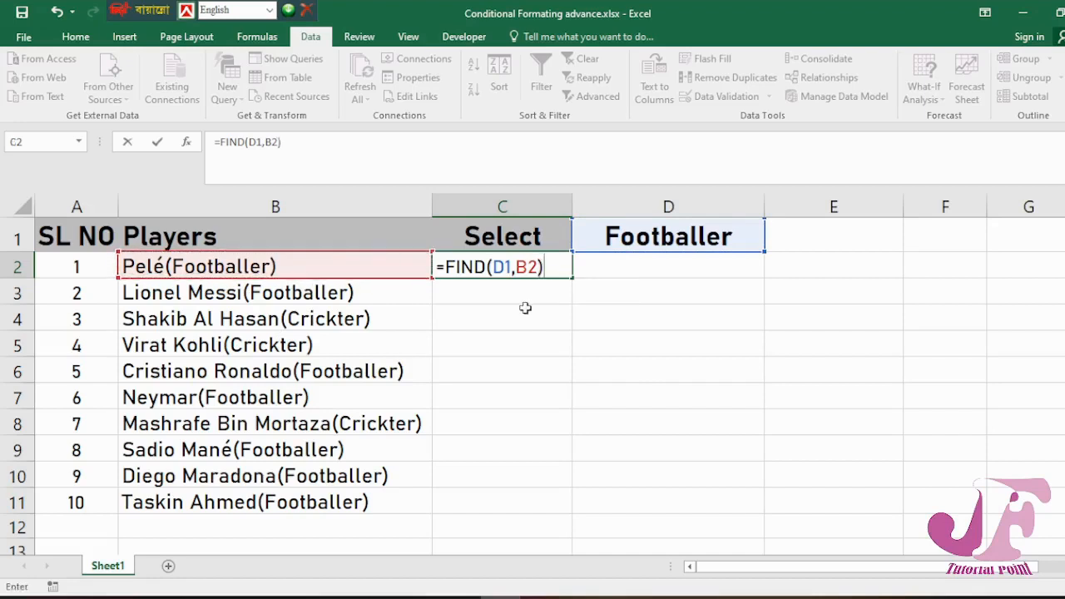
- Make the D1 reference absolute so C2 reads =FIND($D$1,B2), and fill the formula down to C11
left_click(529, 266)
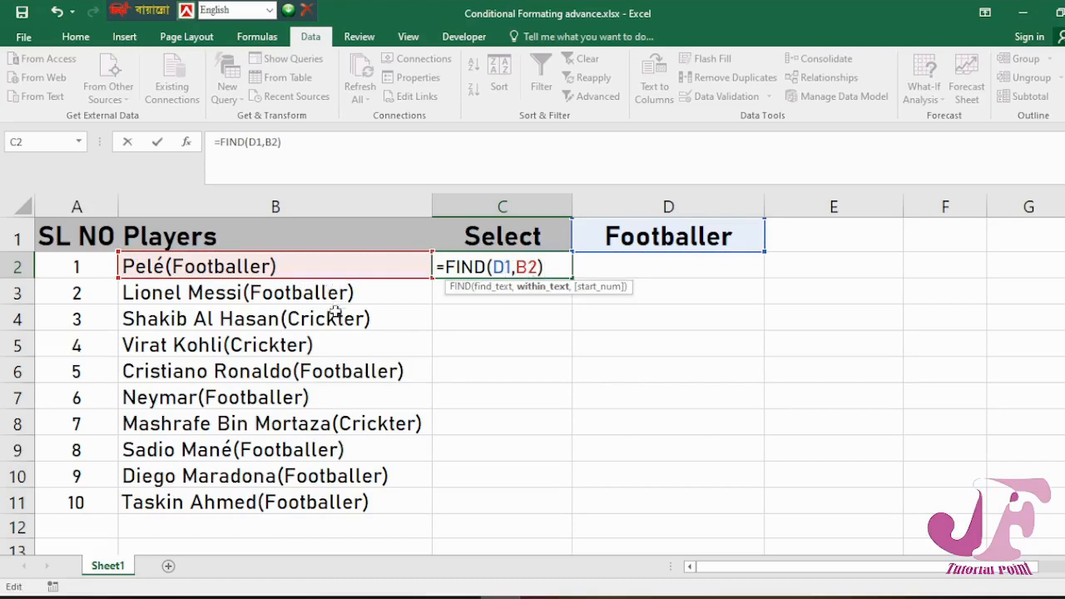
left_click(505, 267)
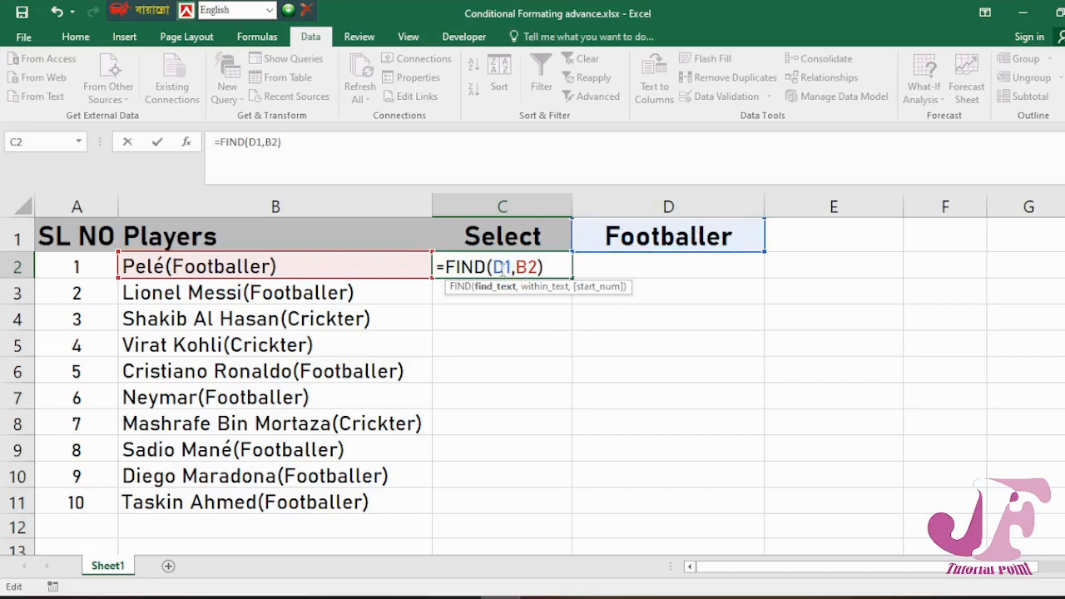
key("F4")
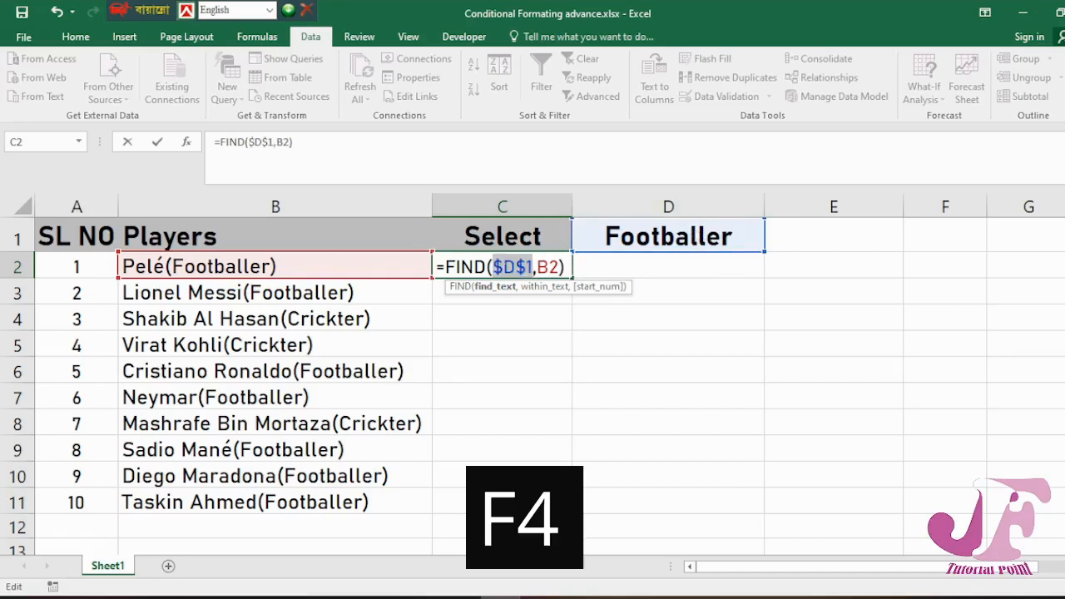
key("Return")
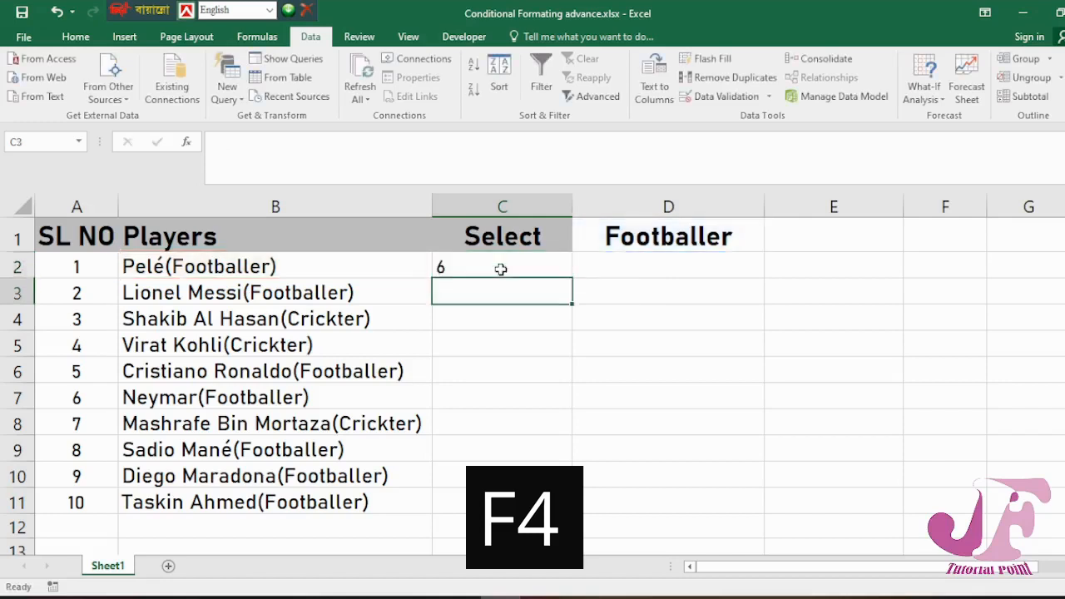
left_click(480, 265)
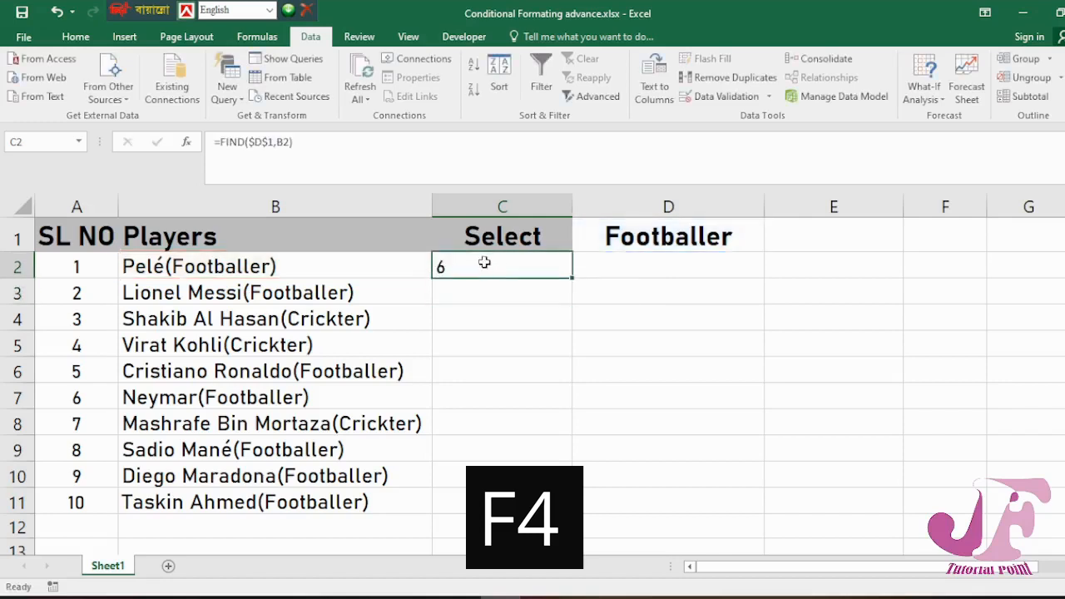
double_click(573, 281)
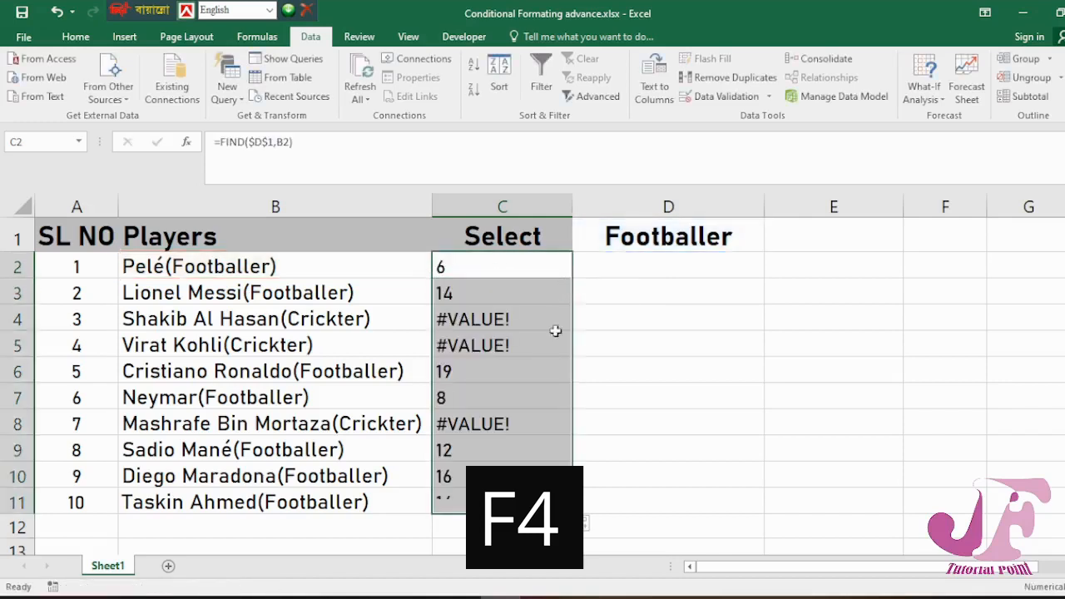
- Check the formula results in the Select column for Footballer and again with D1 set to Crickter
left_click(517, 407)
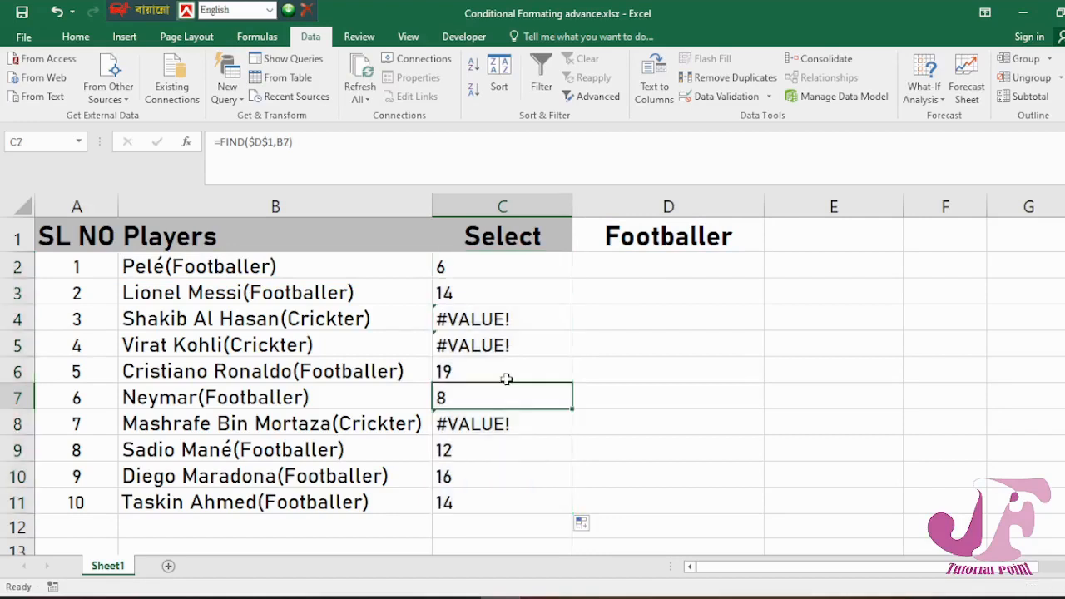
left_click(507, 361)
left_click(502, 343)
left_click(503, 324)
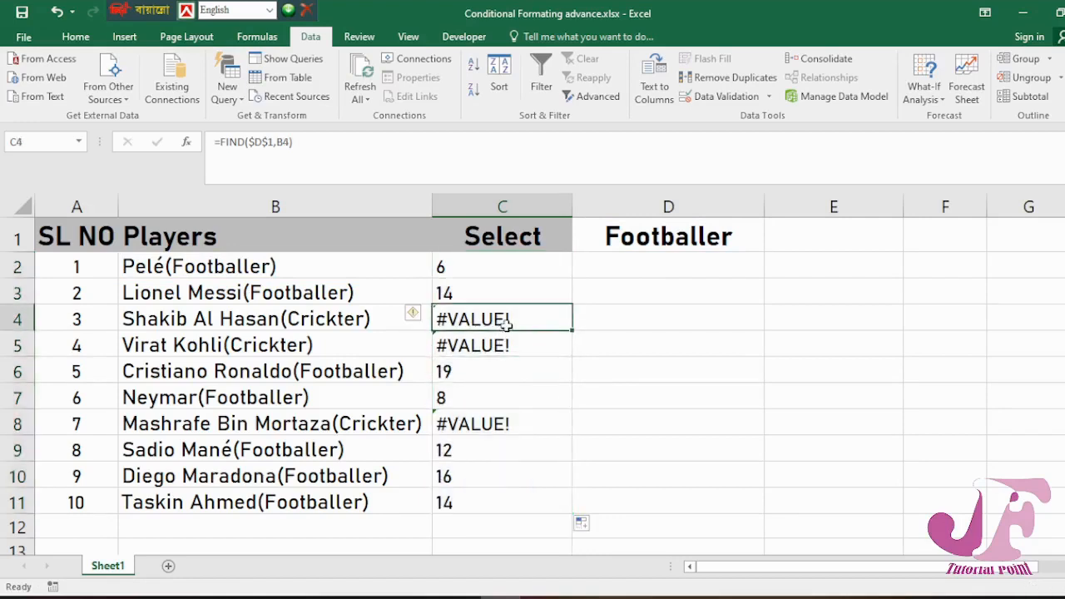
left_click(766, 242)
left_click(757, 240)
left_click(773, 243)
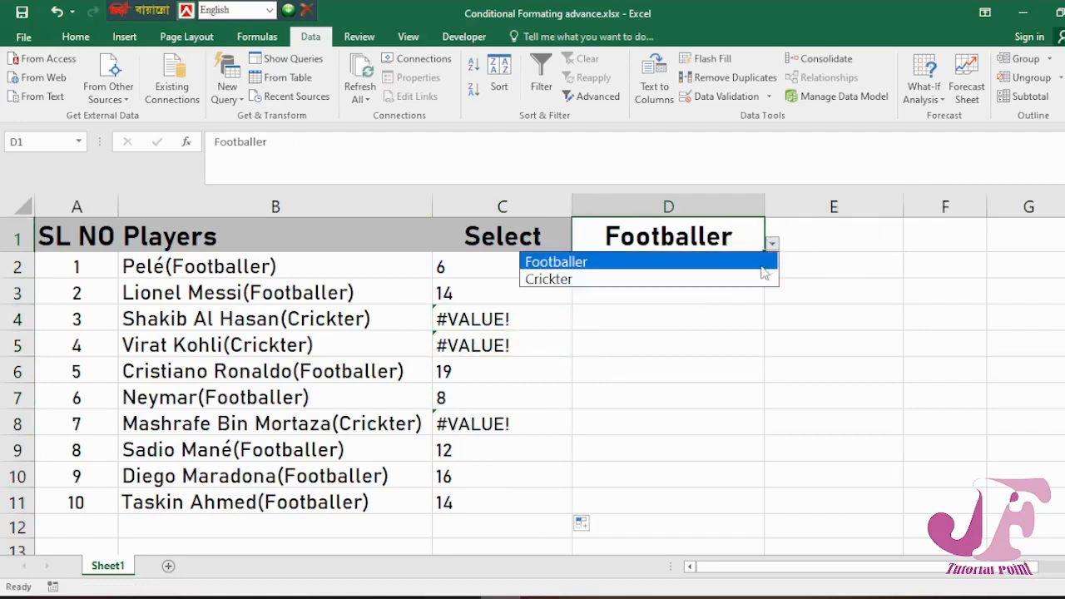
left_click(757, 279)
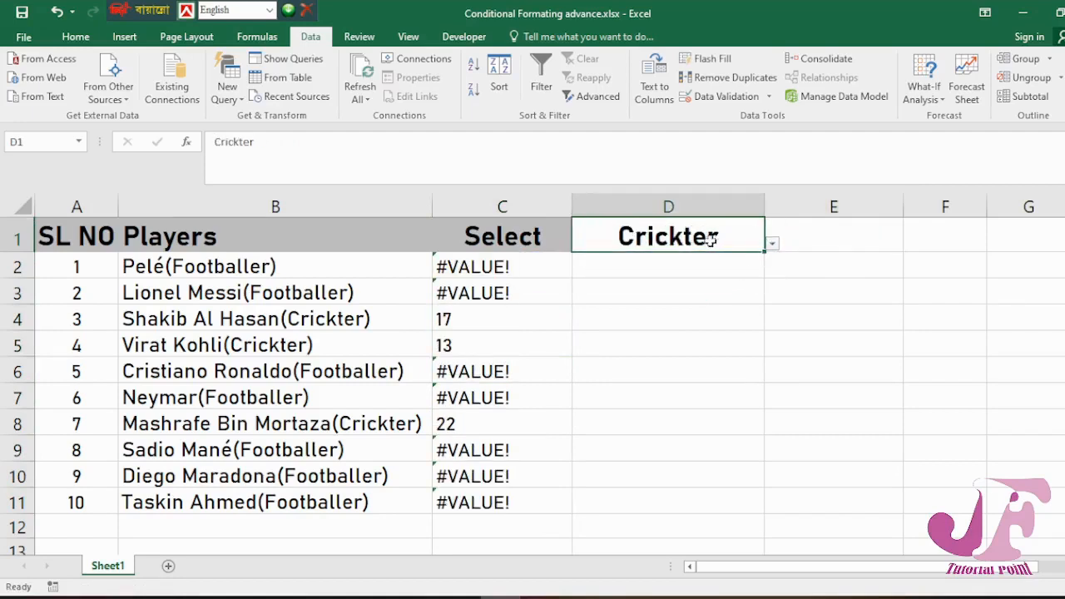
left_click(469, 313)
left_click(468, 344)
left_click(490, 268)
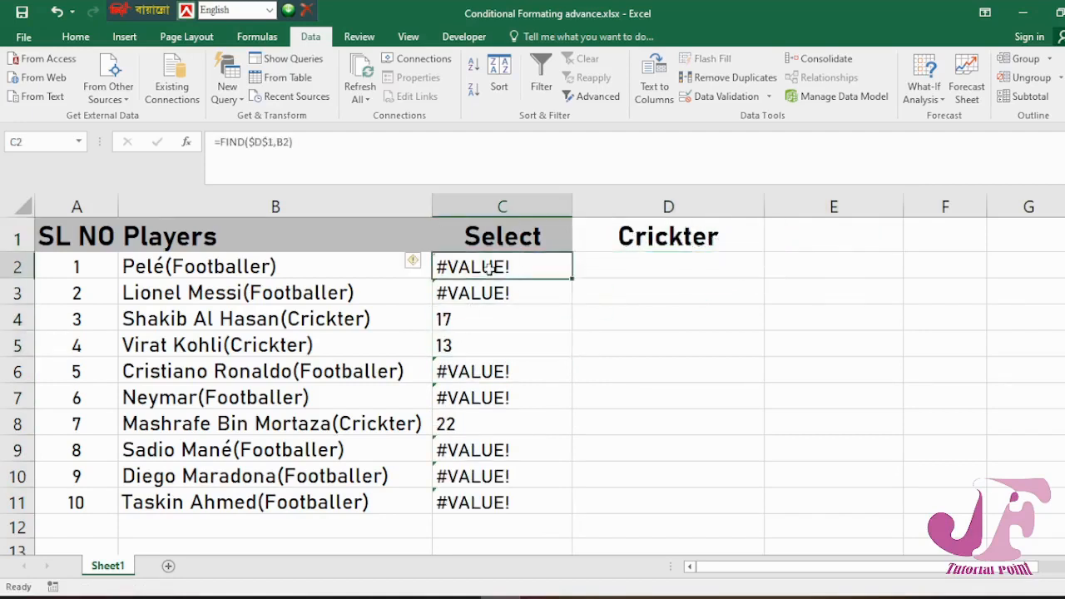
- Switch the D1 dropdown to Footballer and select C2 to check the first player's FIND result
left_click(494, 285)
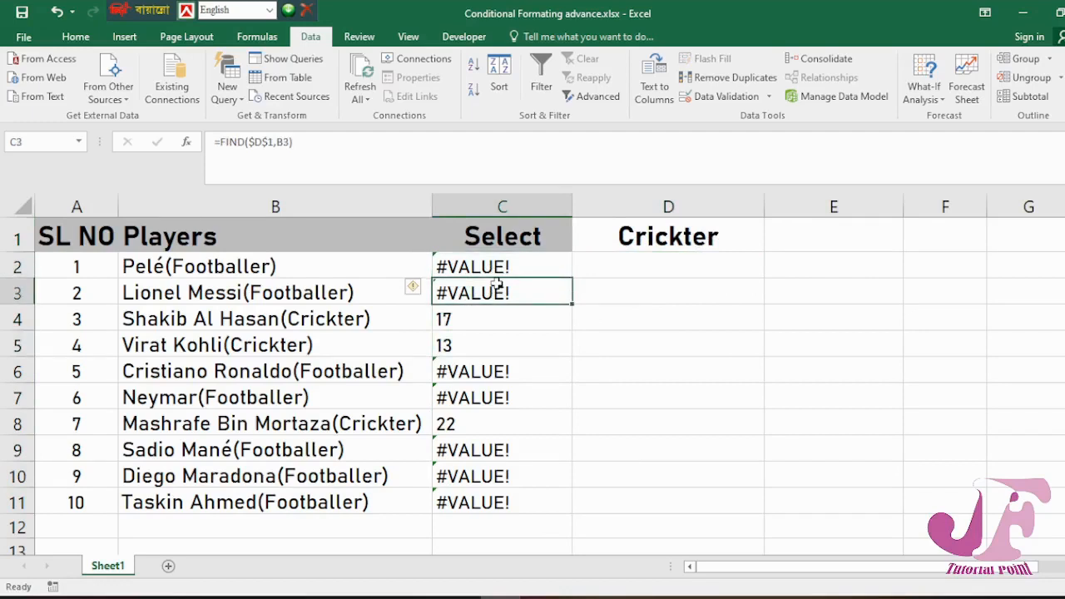
left_click(745, 243)
left_click(772, 243)
left_click(691, 262)
left_click(500, 266)
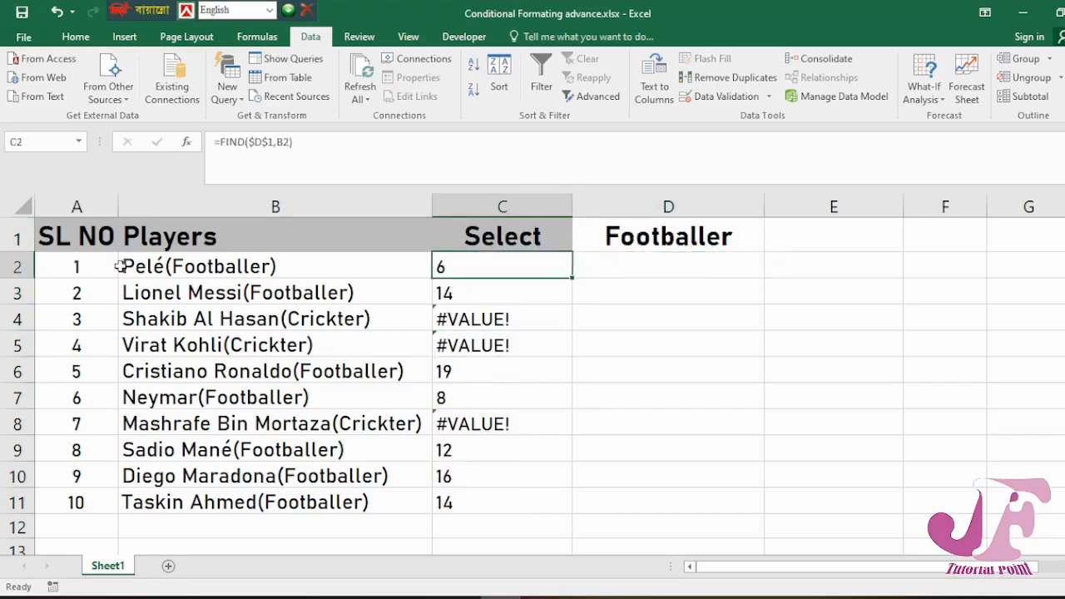
- Examine the characters preceding Footballer in B2 against the position in C2, and compare B3 with C3 likewise
left_click(170, 267)
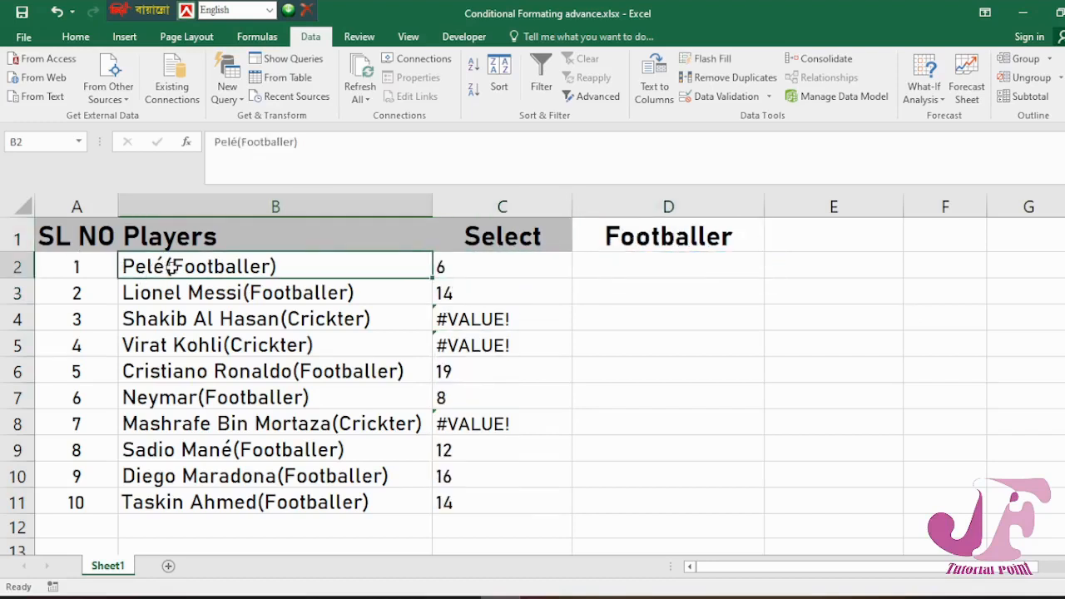
double_click(170, 267)
left_click_drag(169, 267, 121, 266)
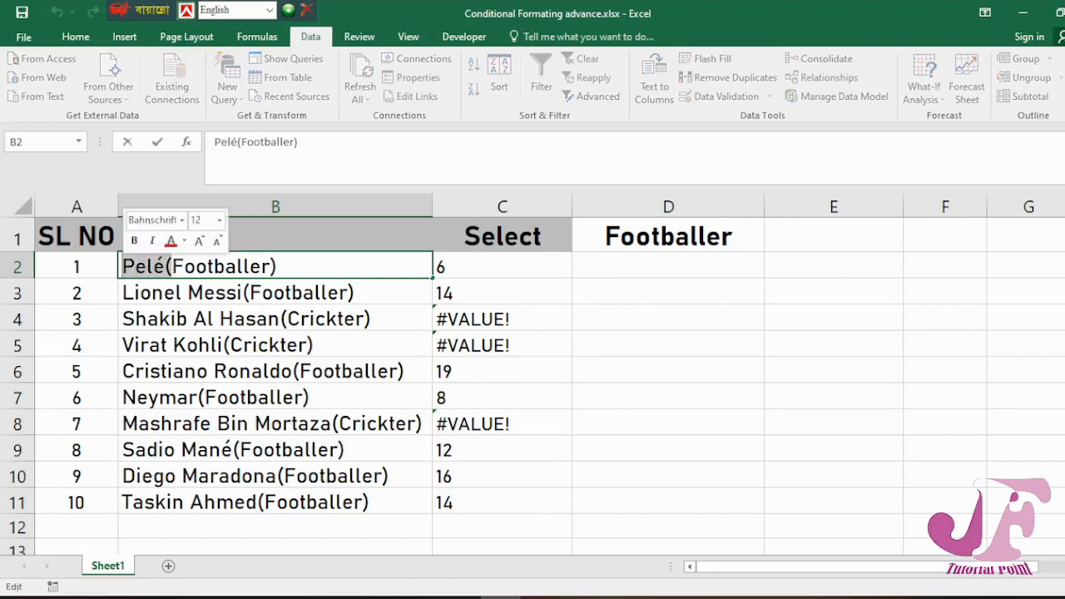
left_click(172, 266)
left_click_drag(170, 266, 122, 266)
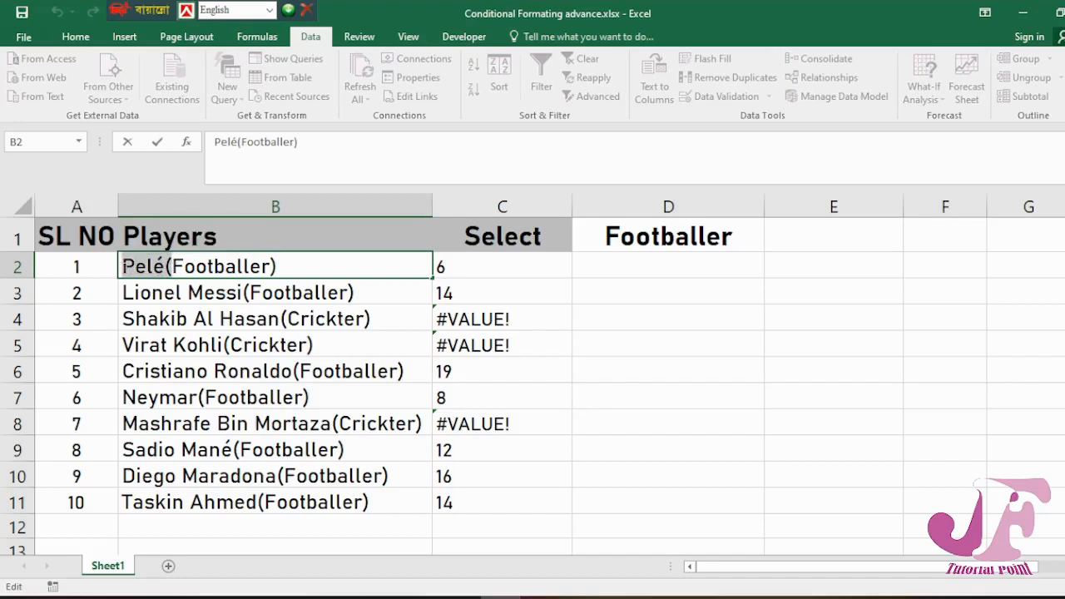
left_click(481, 269)
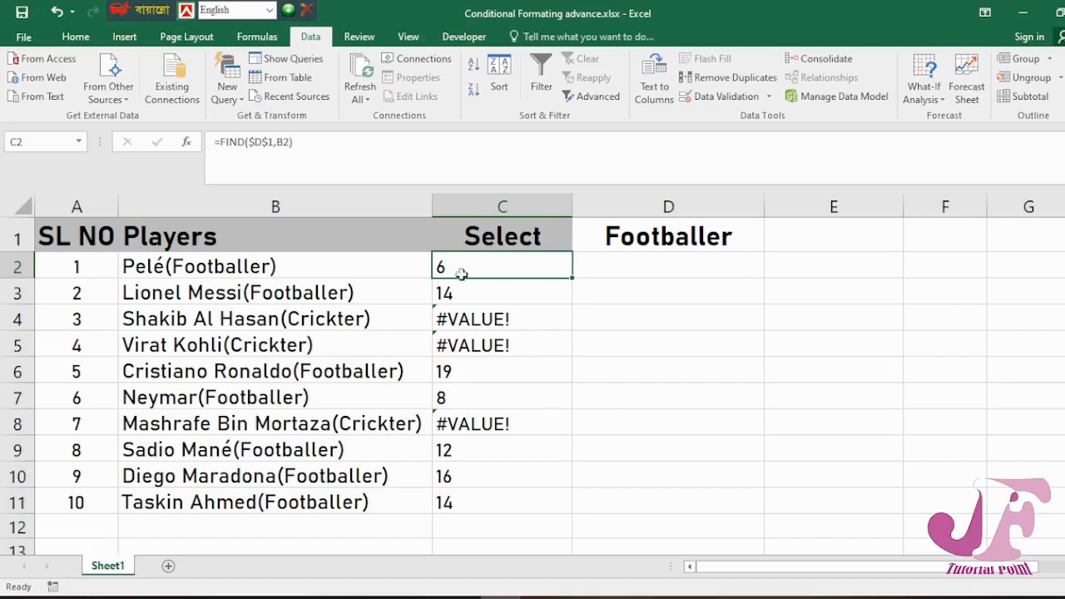
scroll(462, 291, "up", 1)
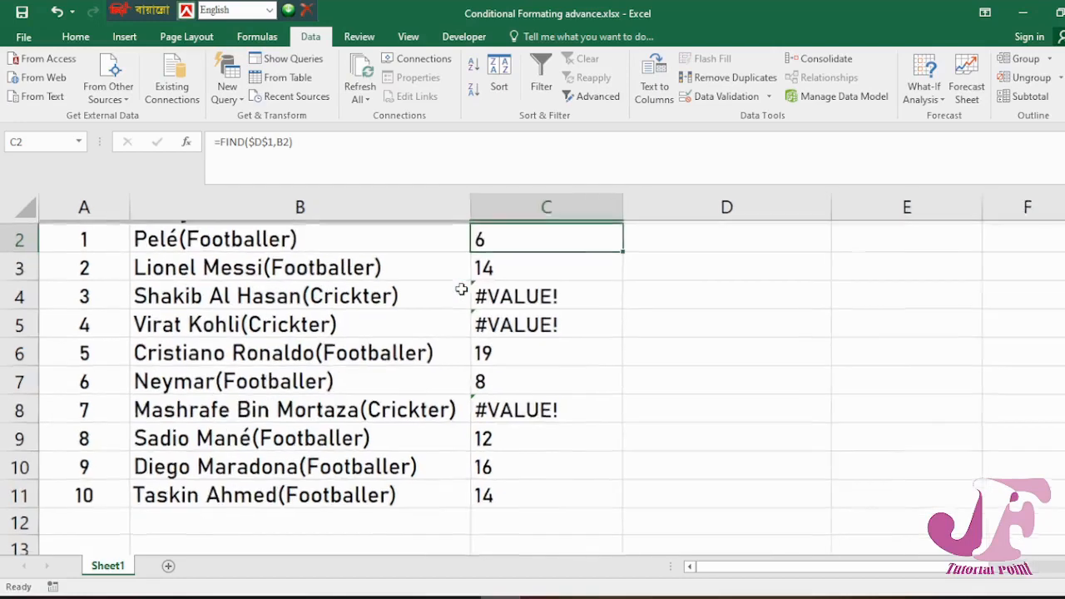
scroll(465, 291, "up", 1)
left_click(277, 307)
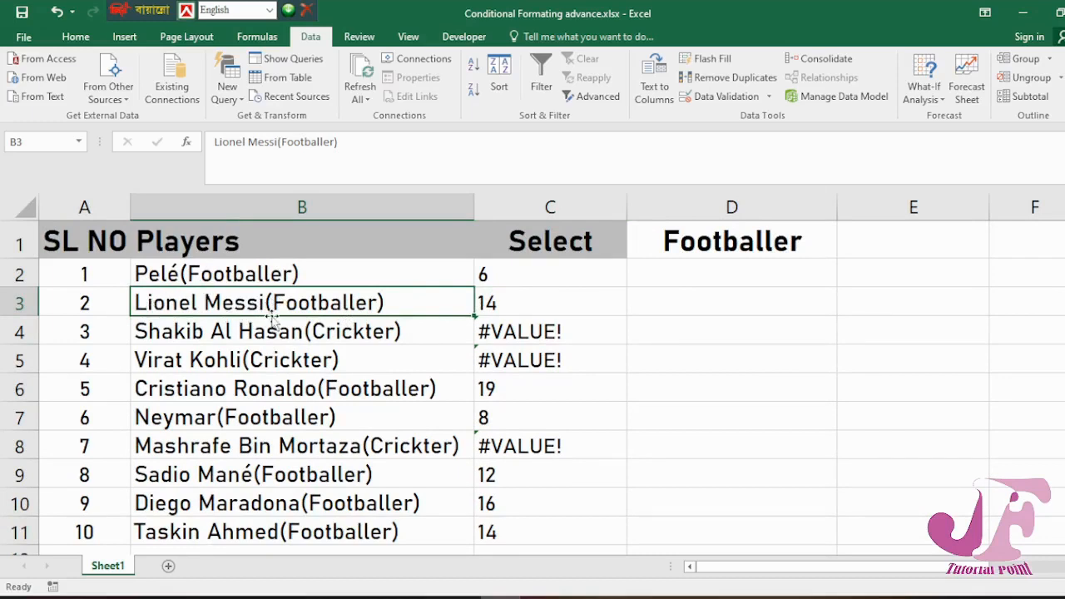
left_click(488, 308)
- Write the formula =ISNUMBER(C2) in D2 and fill it down to D11
left_click(650, 275)
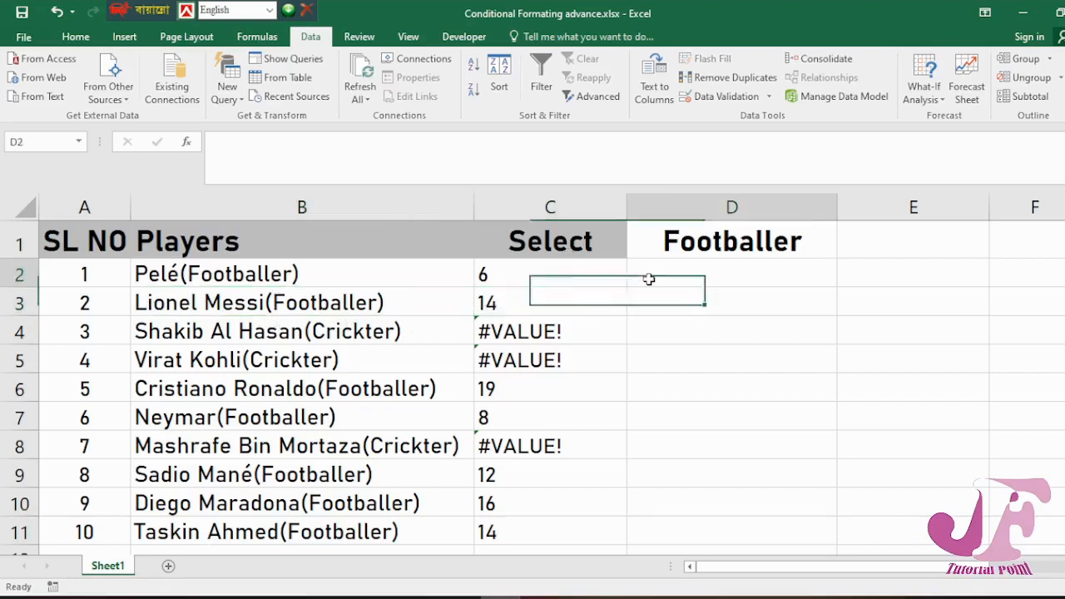
type("=")
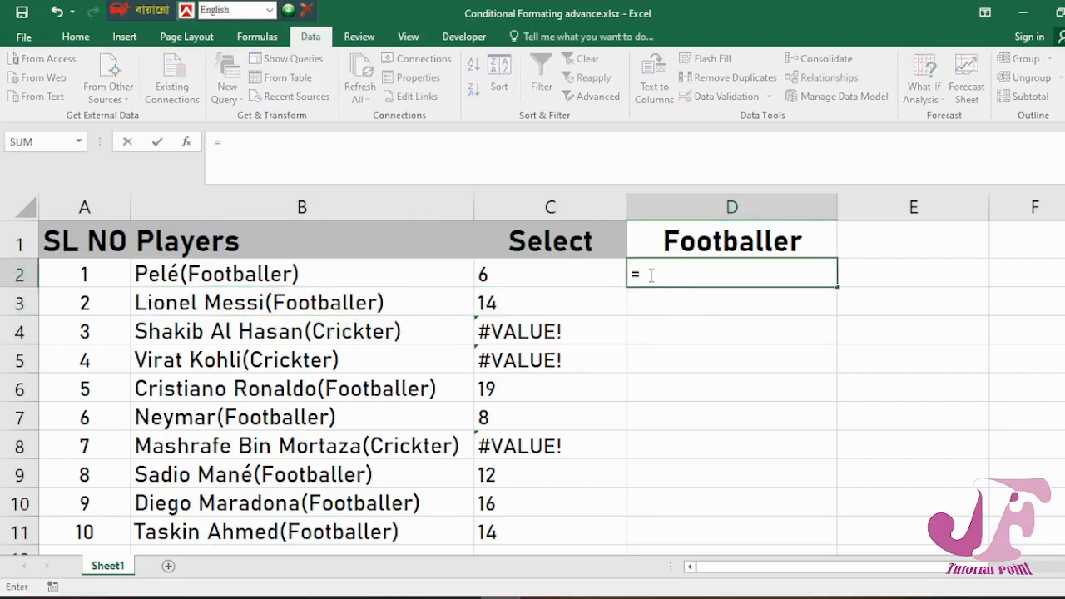
type("snu")
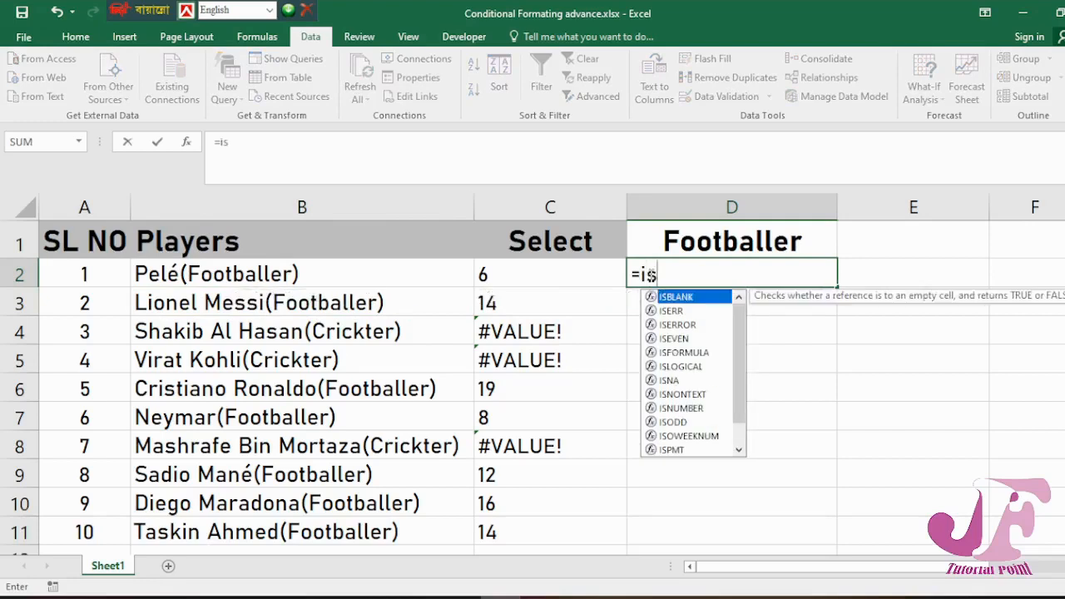
key("Tab")
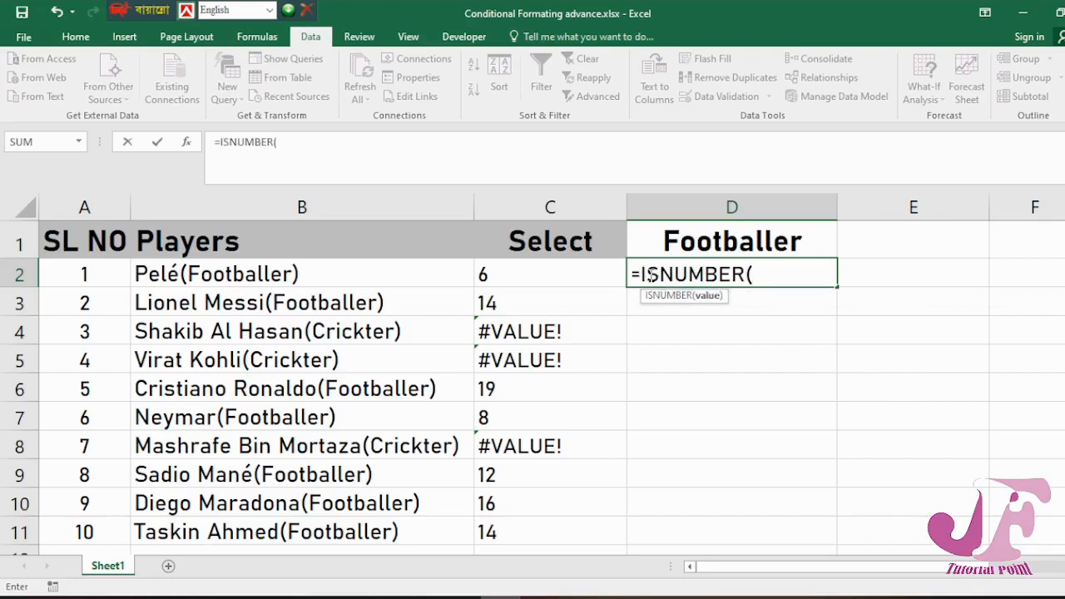
left_click(767, 242)
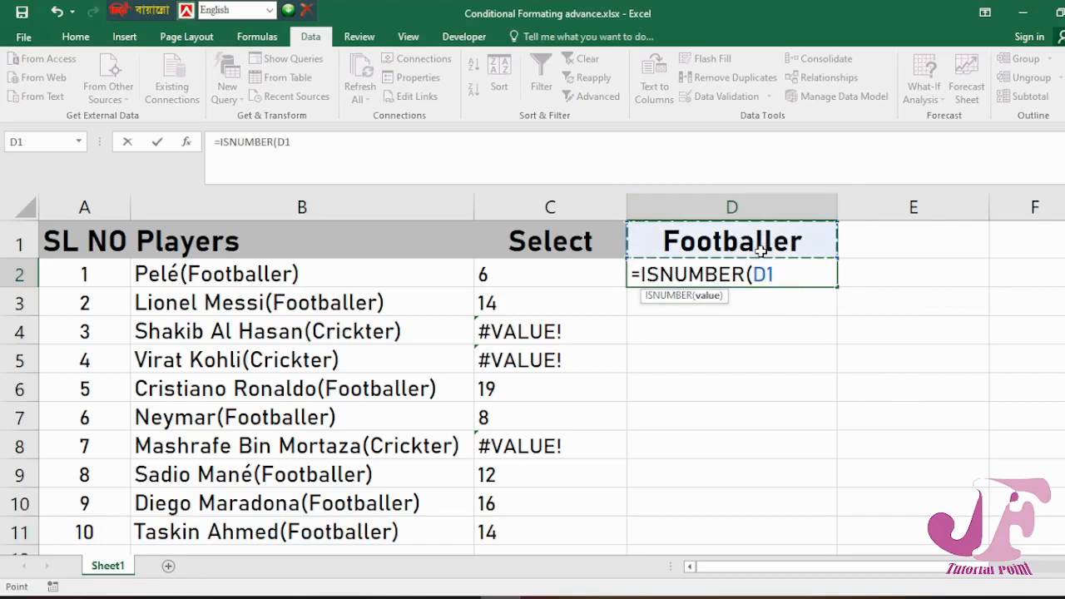
key("BackSpace")
key("BackSpace")
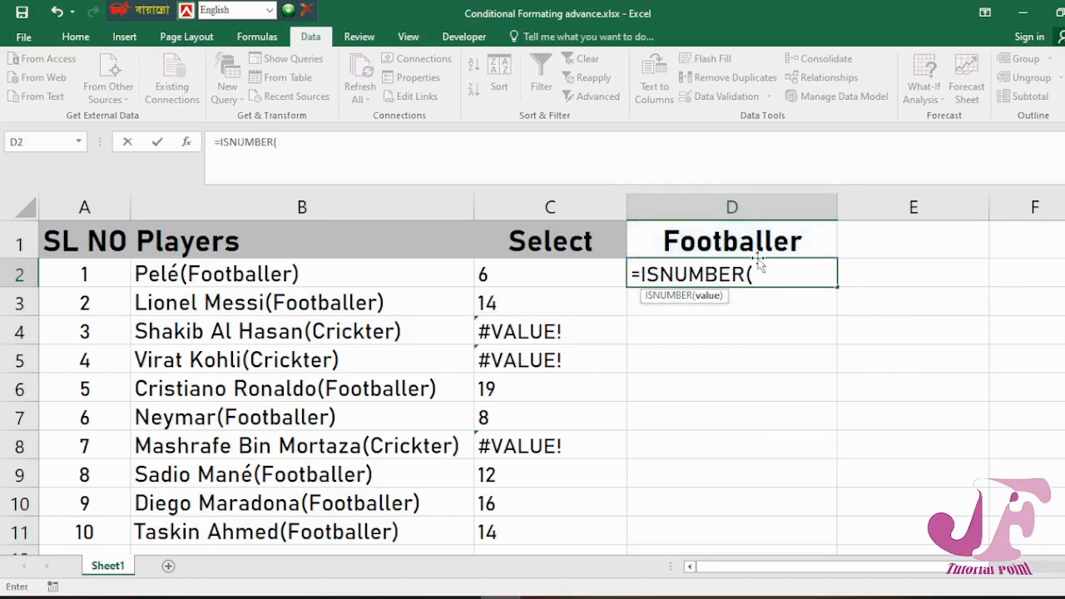
left_click(573, 271)
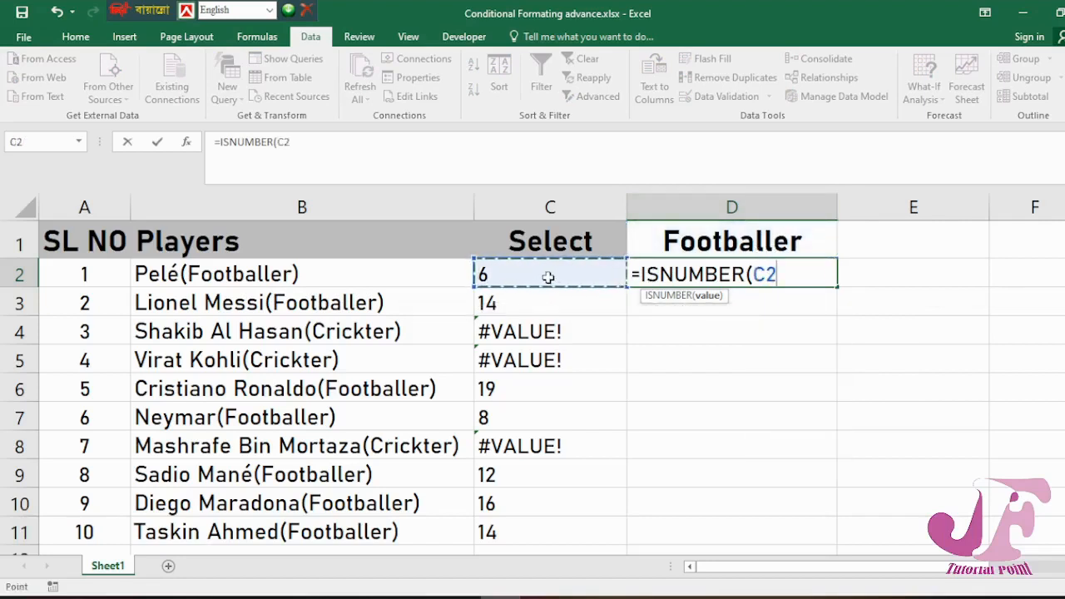
type(")")
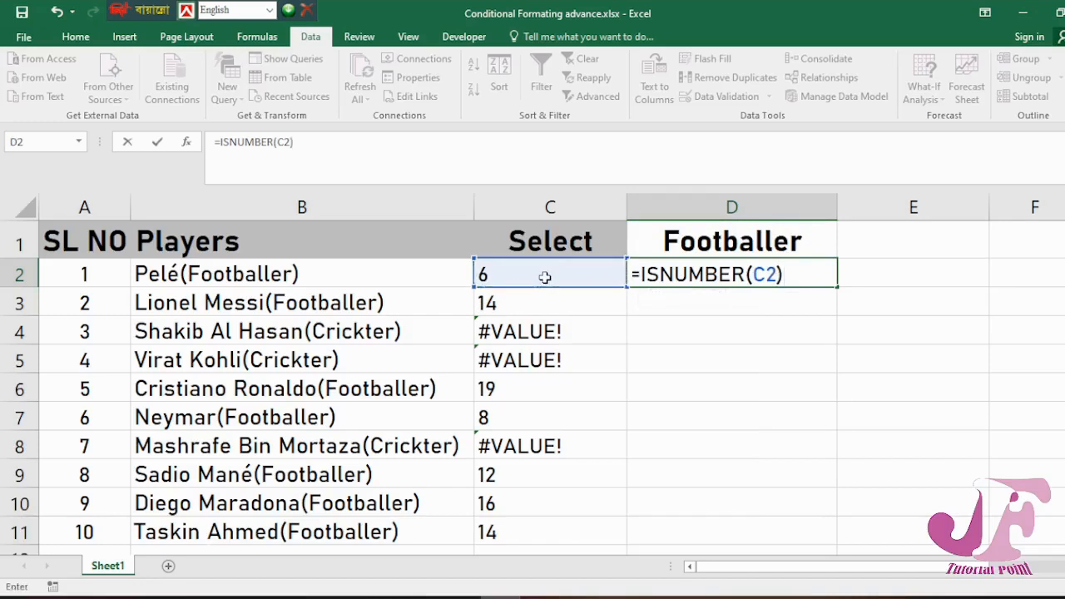
key("Return")
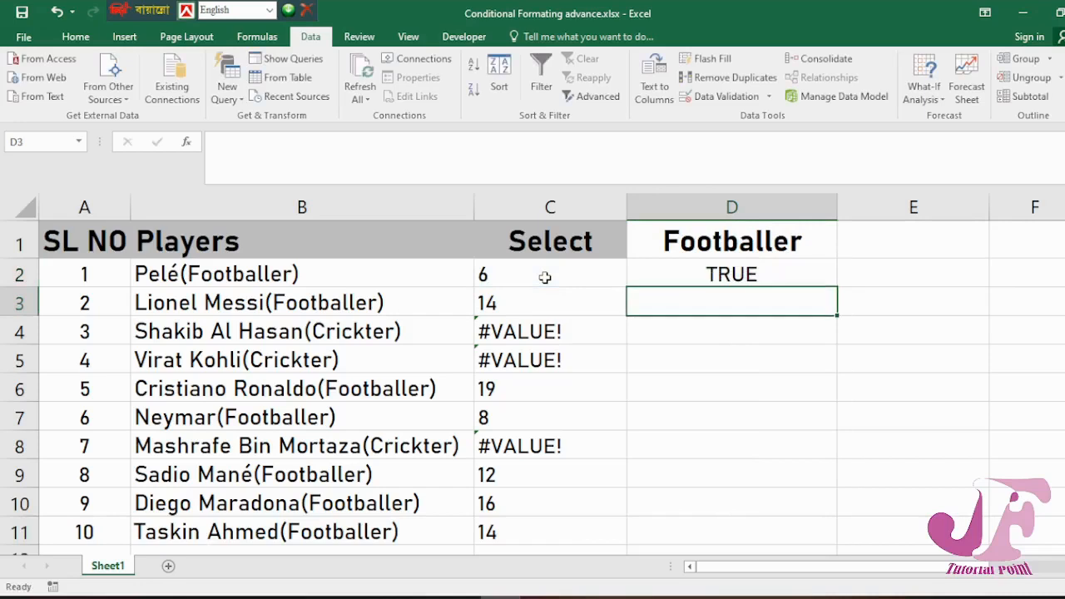
left_click(773, 268)
double_click(837, 288)
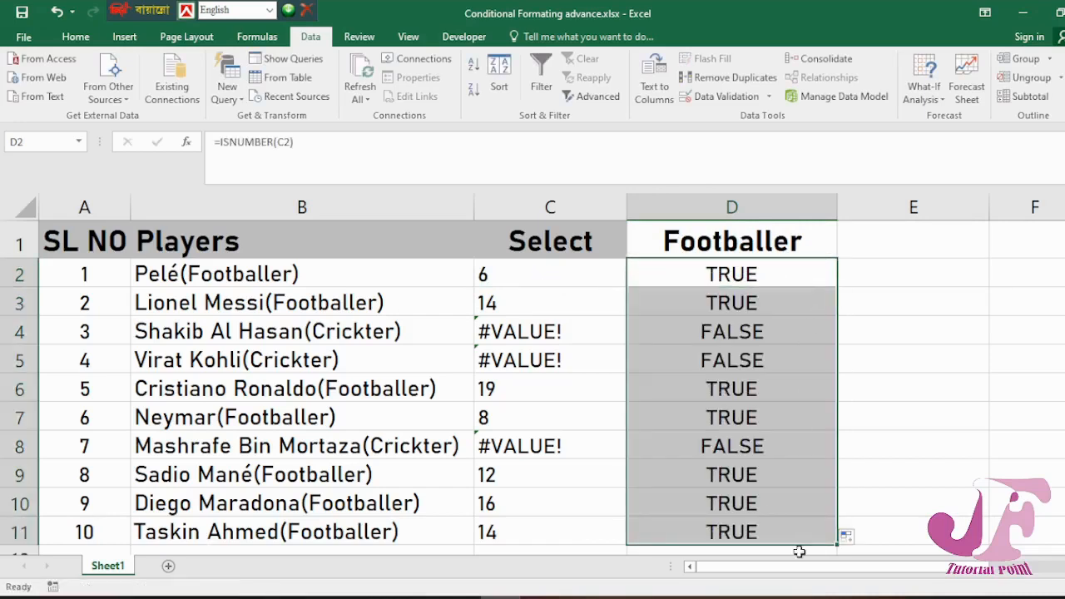
- Compare the ISNUMBER results in column D with the FIND results in the Select column for Footballer
left_click_drag(775, 302, 784, 505)
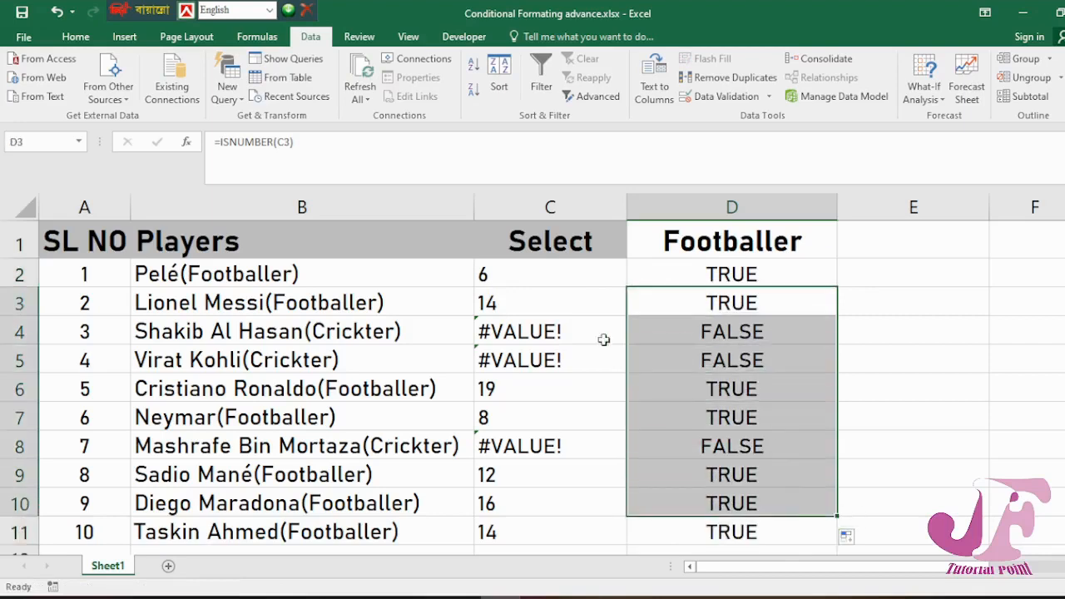
left_click(601, 333)
left_click(675, 333)
left_click(706, 360)
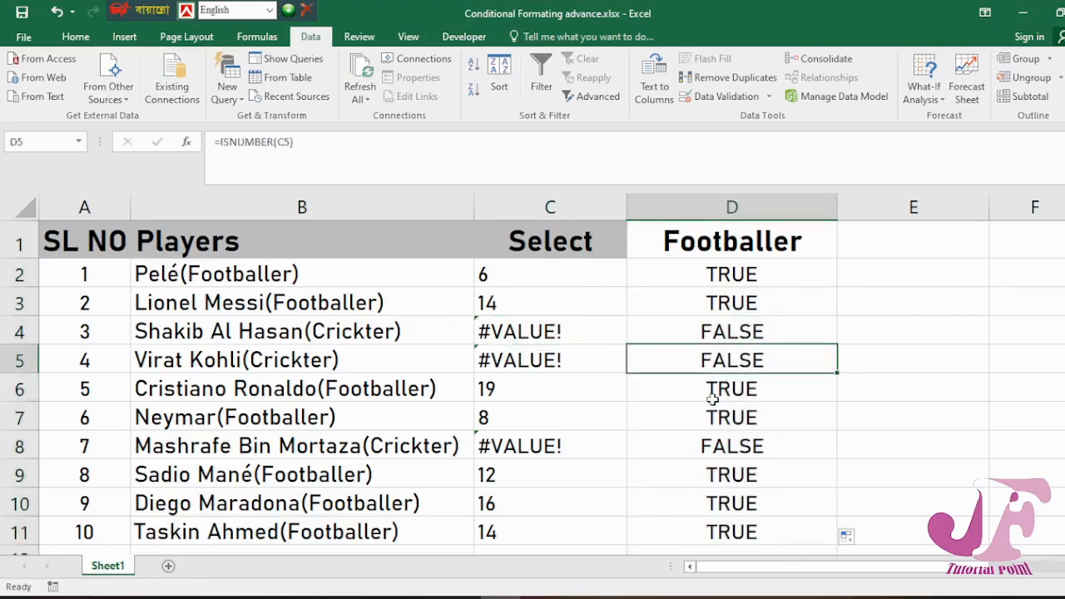
left_click(620, 391)
left_click(707, 389)
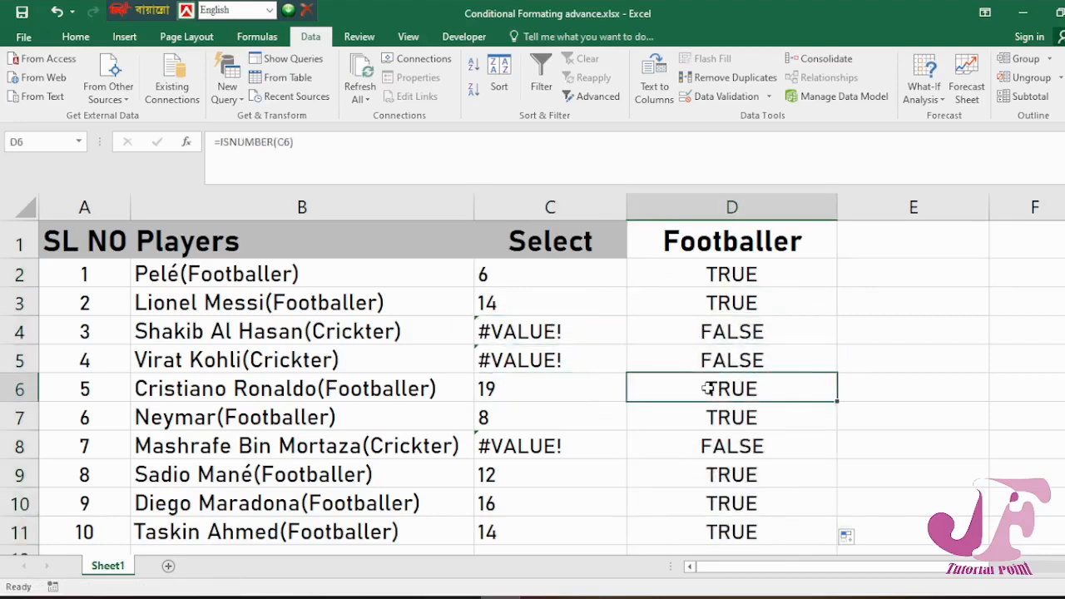
- Set the D1 dropdown to Crickter and compare the FIND and ISNUMBER results for the listed players
left_click(799, 248)
left_click(845, 249)
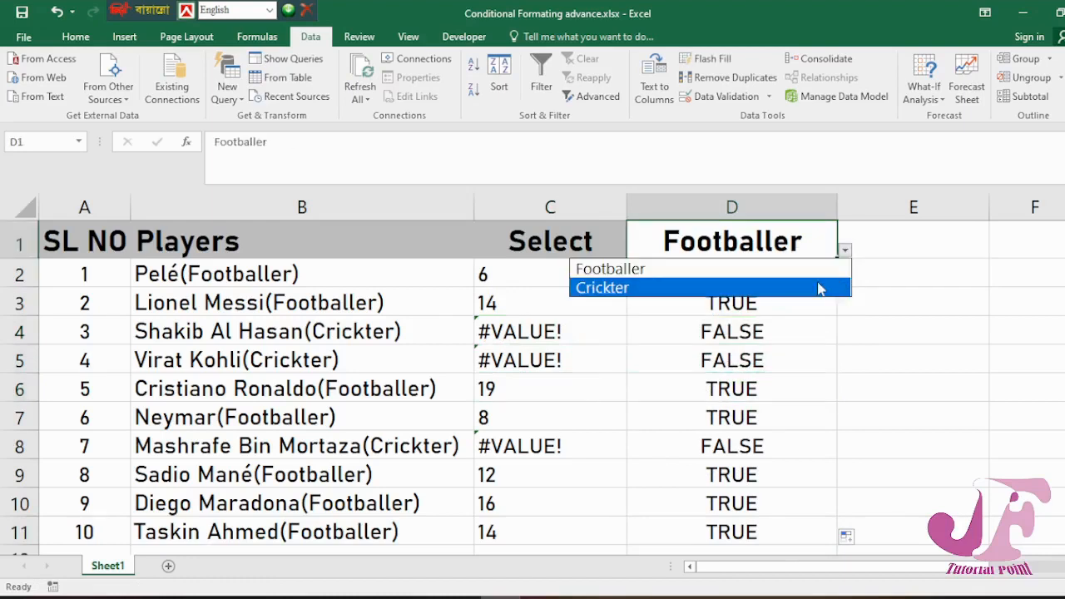
left_click(820, 287)
left_click_drag(787, 342, 573, 350)
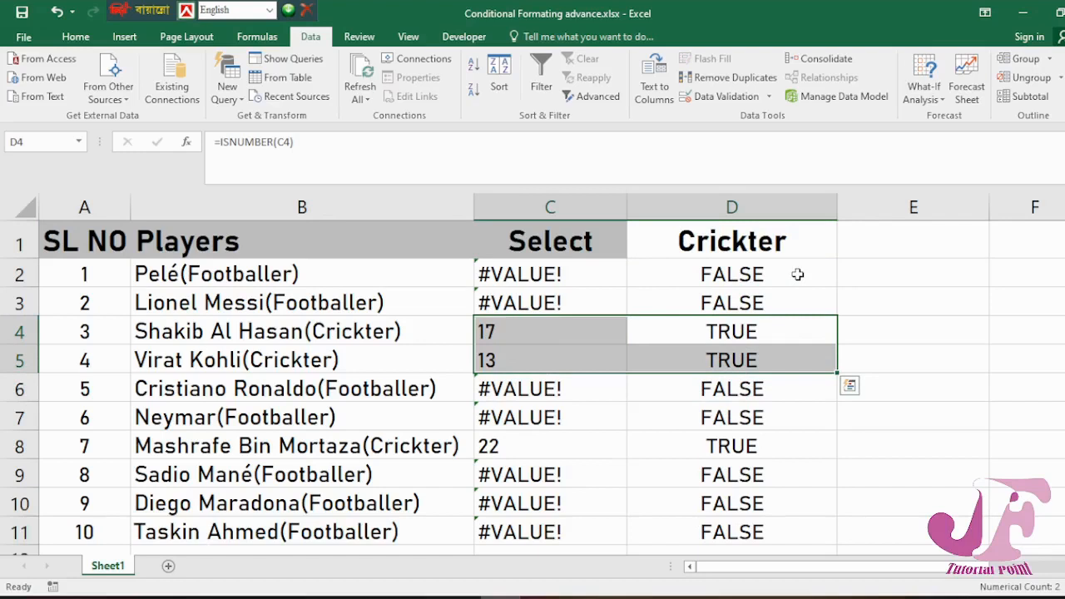
left_click(557, 265)
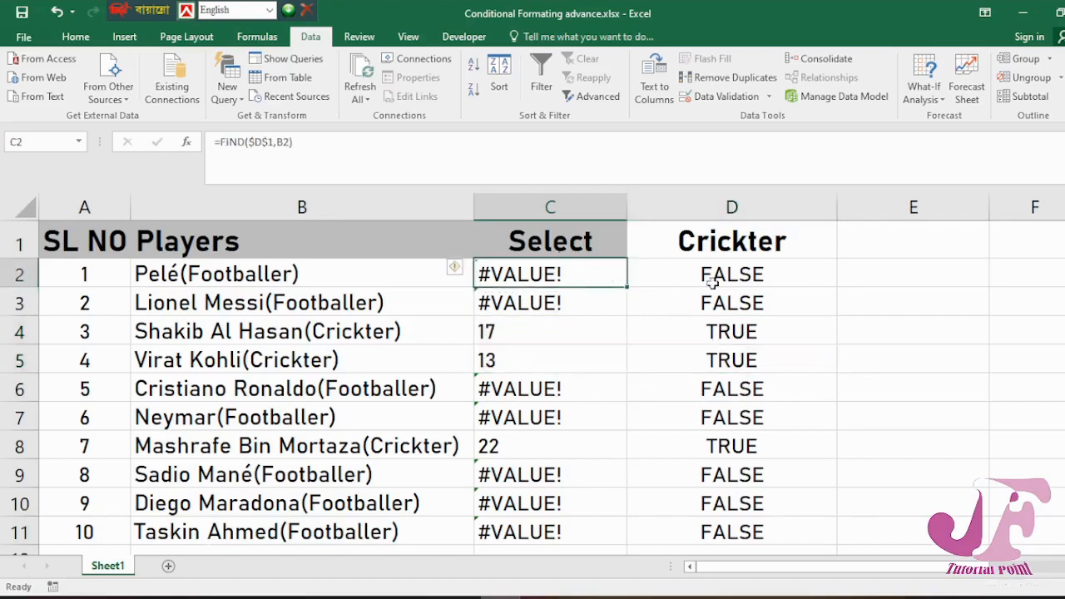
left_click(738, 277)
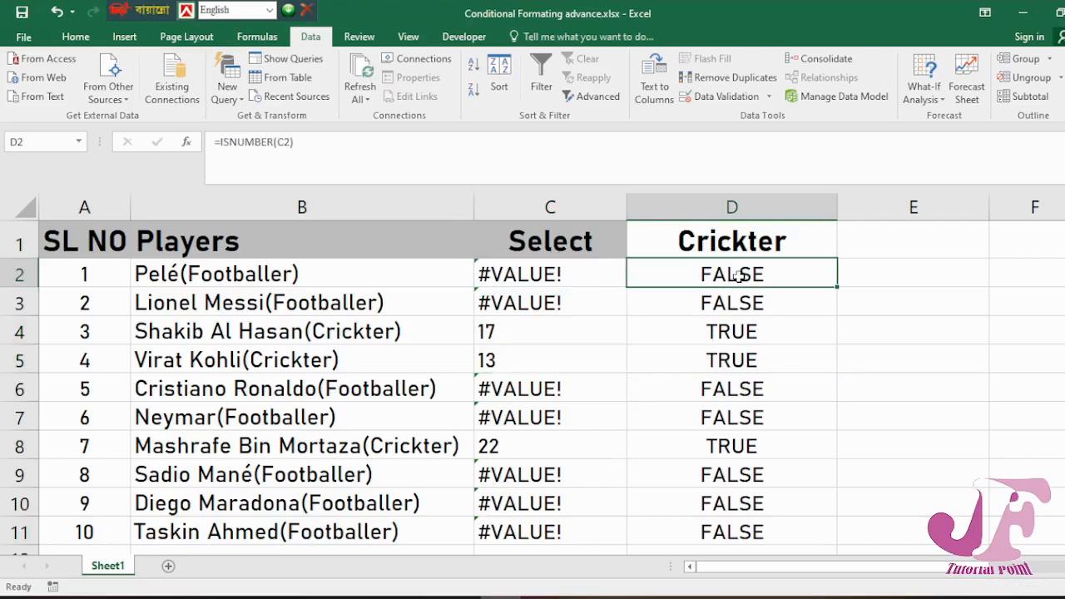
- Write the formula =ISNUMBER(FIND($D$1,B2)) in E2 and fill it down to E11
left_click(868, 281)
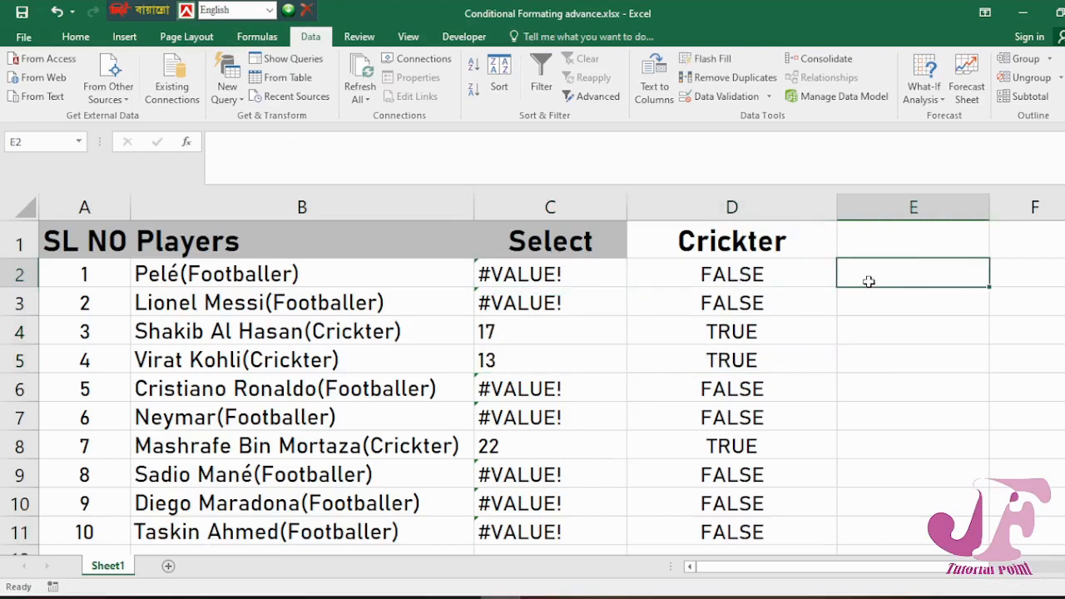
type("=i")
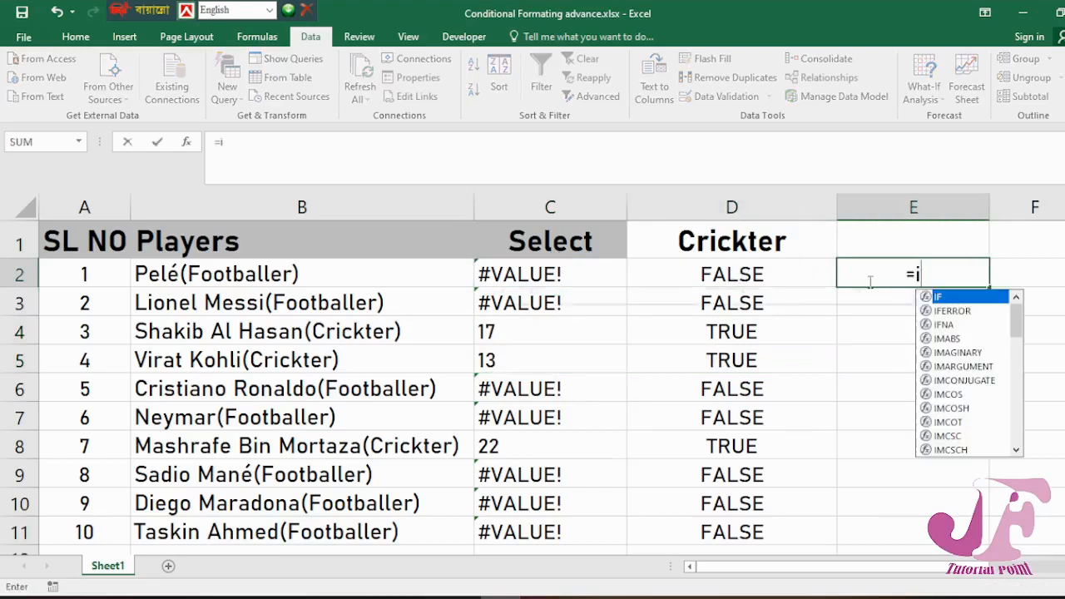
type("snu")
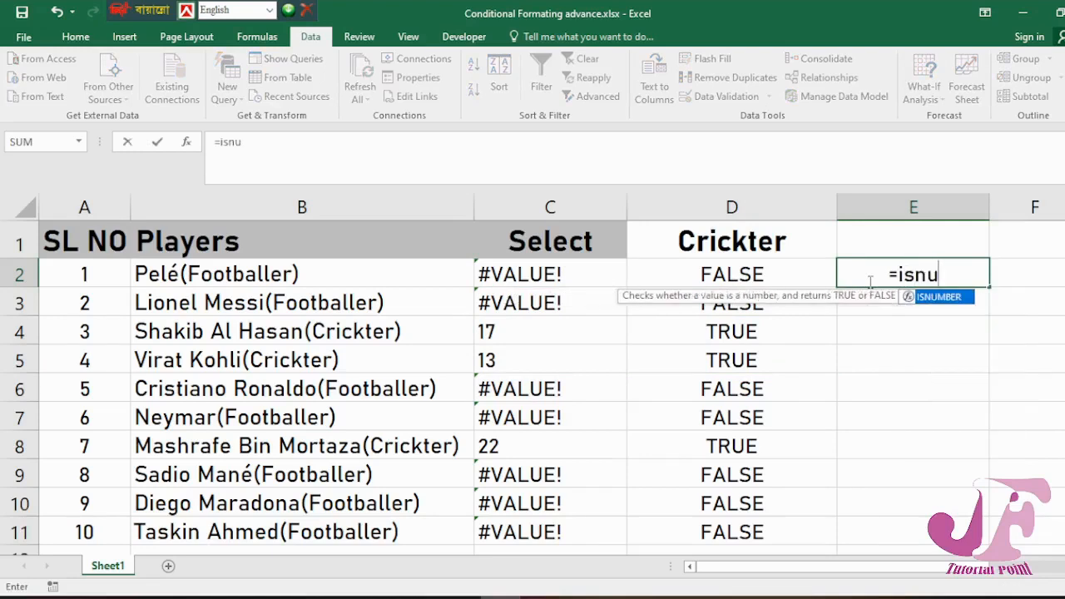
key("Tab")
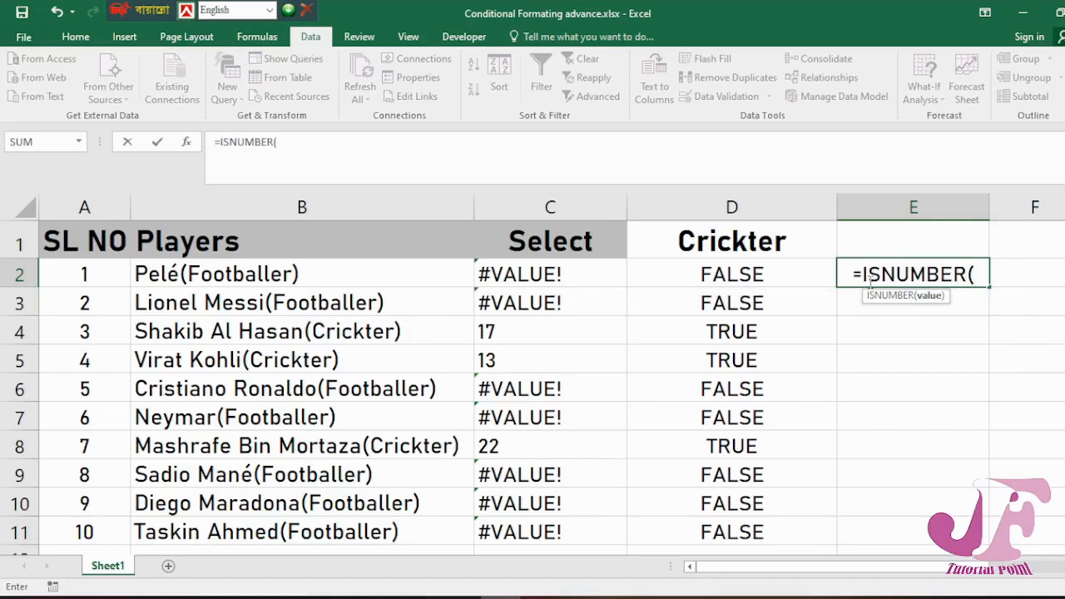
type("fin")
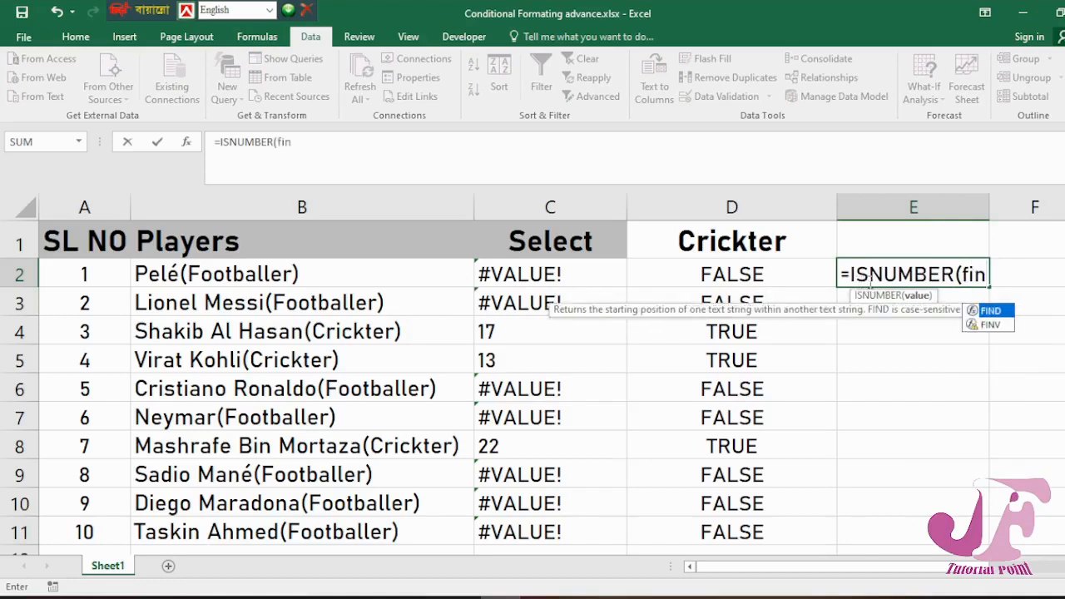
key("Tab")
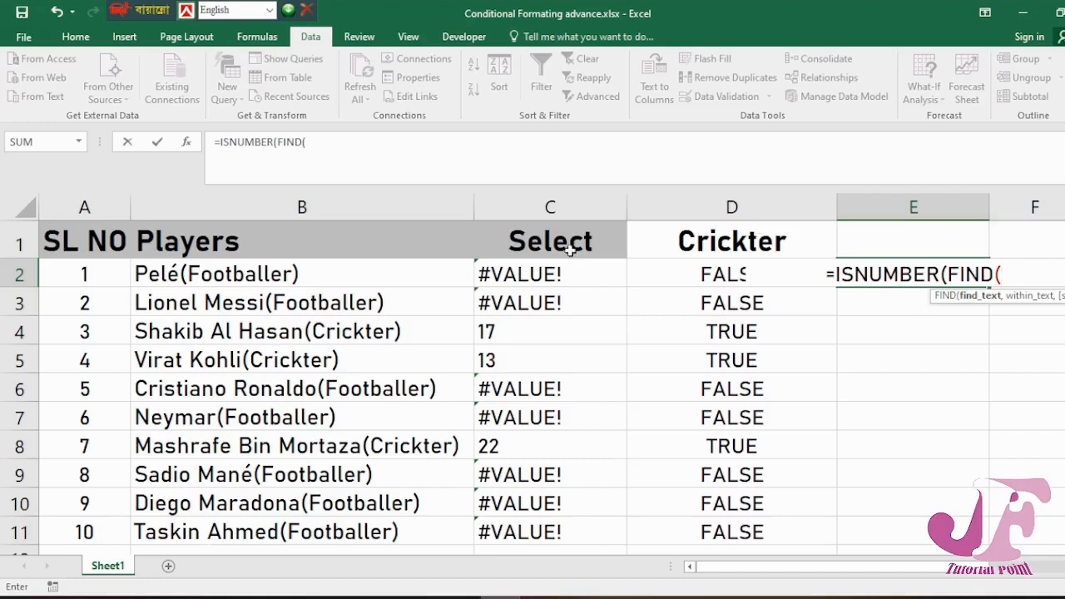
left_click(692, 242)
key("F4")
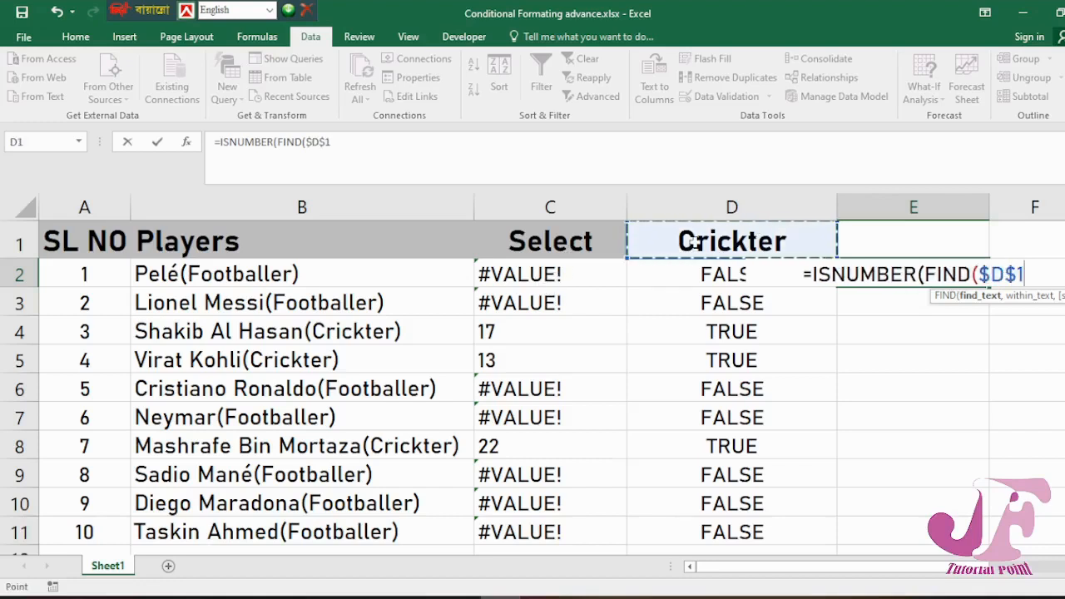
type(",")
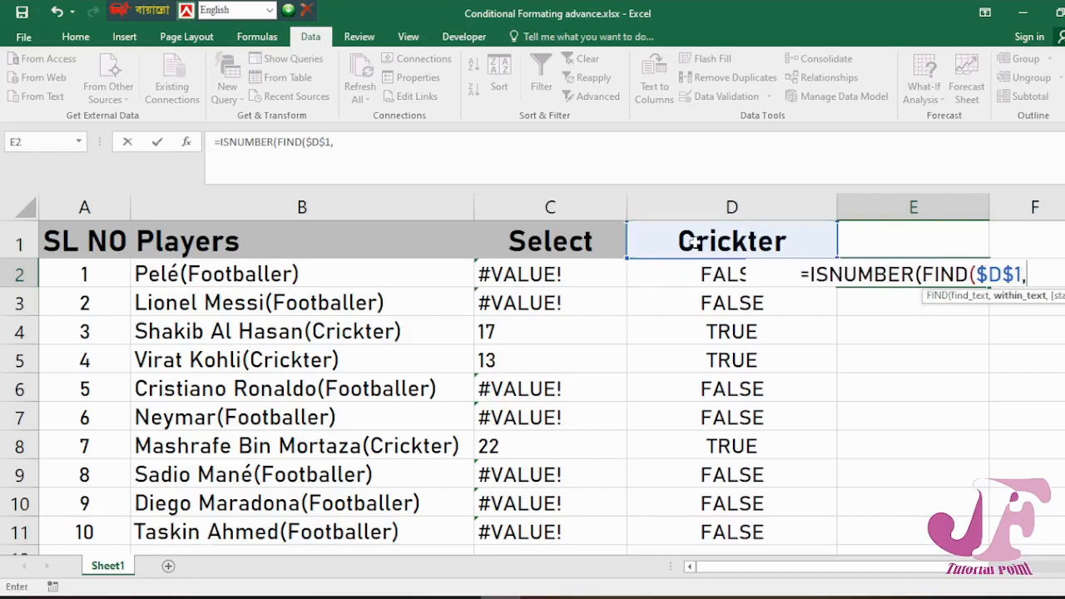
left_click(382, 270)
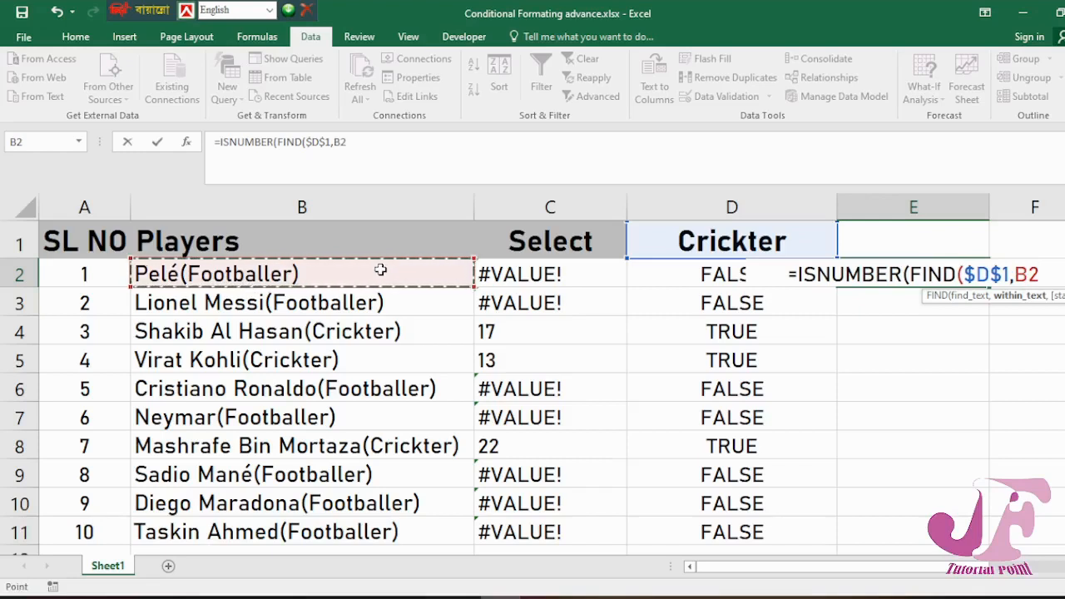
type(")")
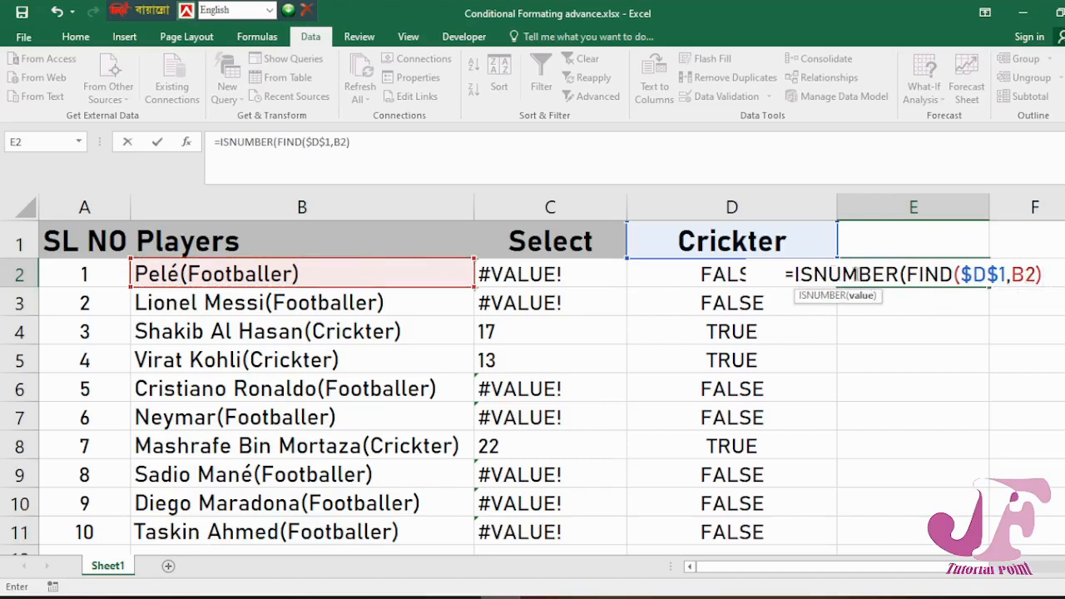
type(")")
key("Return")
left_click(915, 278)
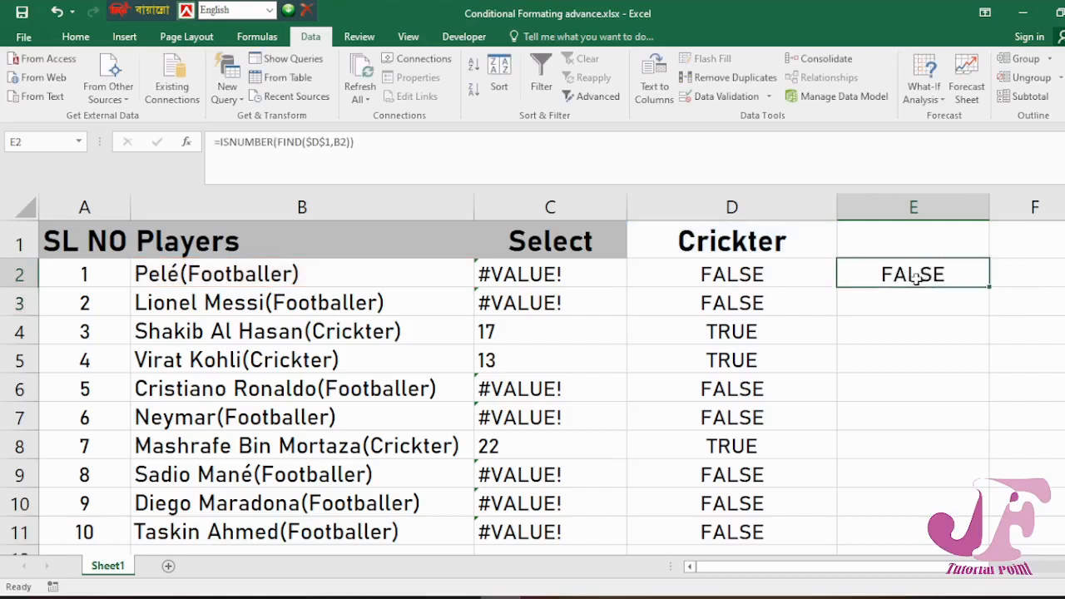
double_click(984, 292)
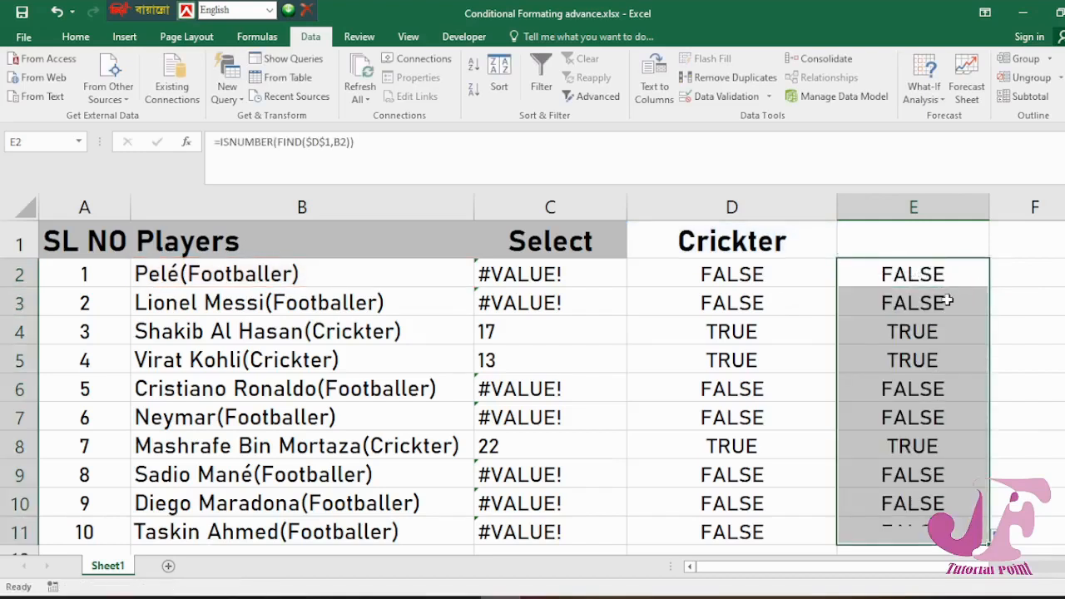
- Compare the results in rows 4 and 5 across columns C to E, and set the D1 dropdown to Footballer
left_click(935, 330)
left_click_drag(946, 331, 554, 358)
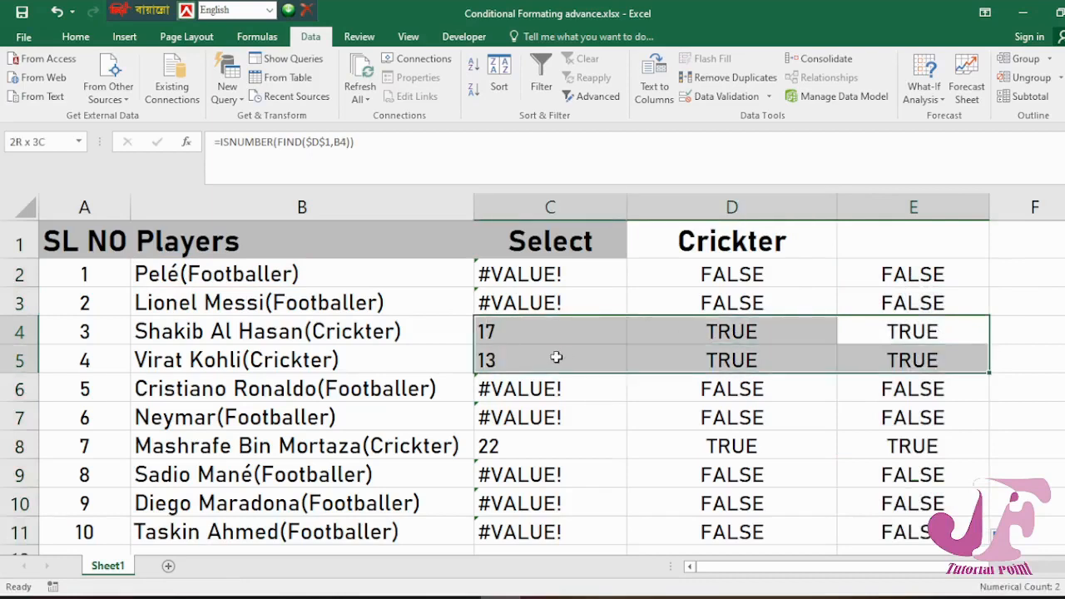
left_click(827, 251)
left_click(845, 250)
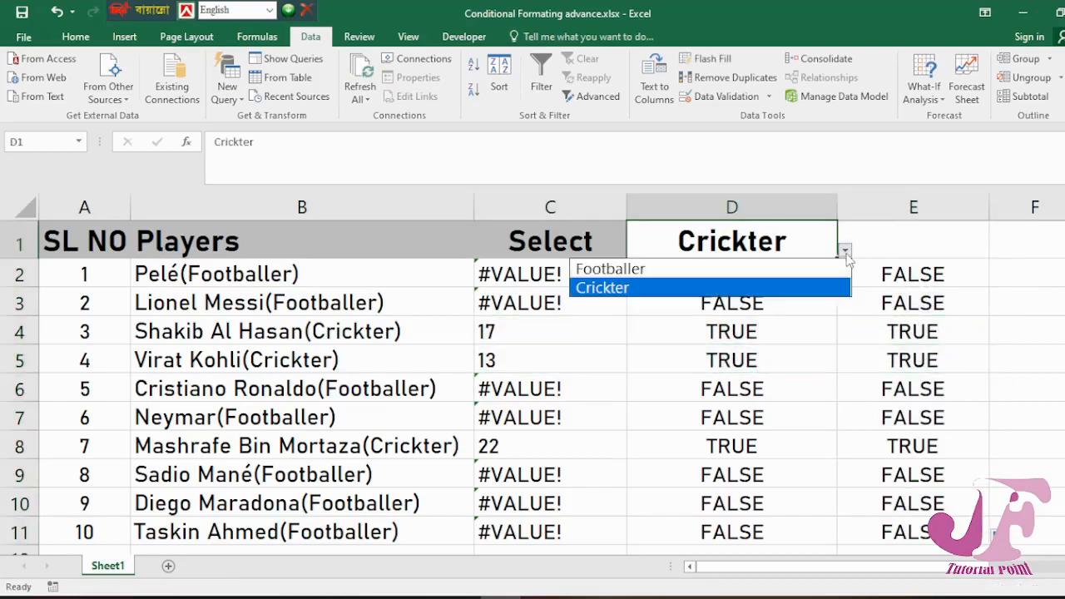
left_click(821, 276)
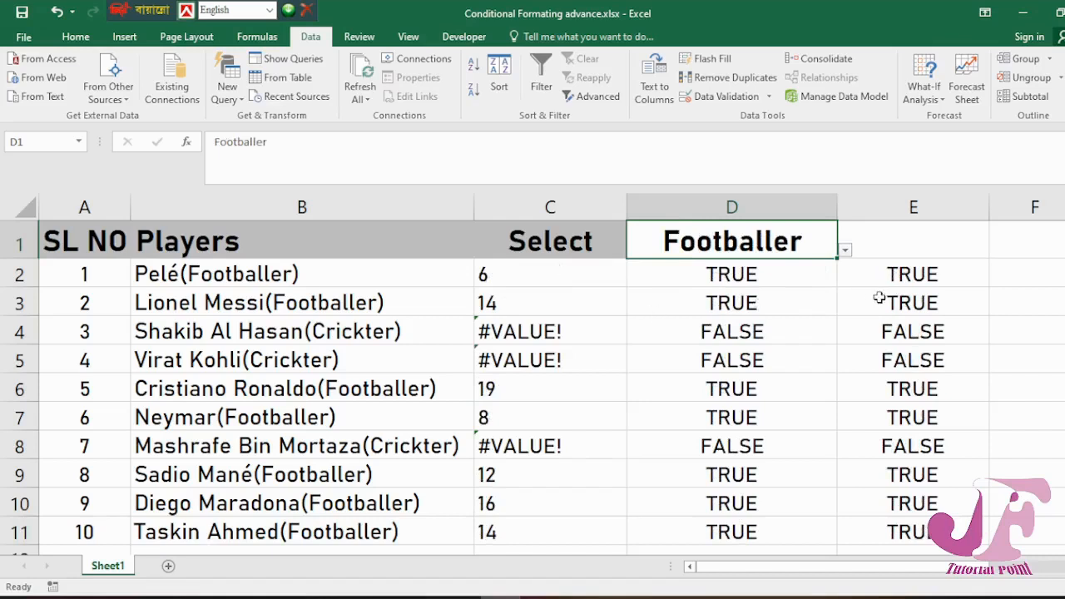
- Review the combined ISNUMBER and FIND formula in E2 without changing it
double_click(897, 279)
left_click_drag(1046, 274, 746, 275)
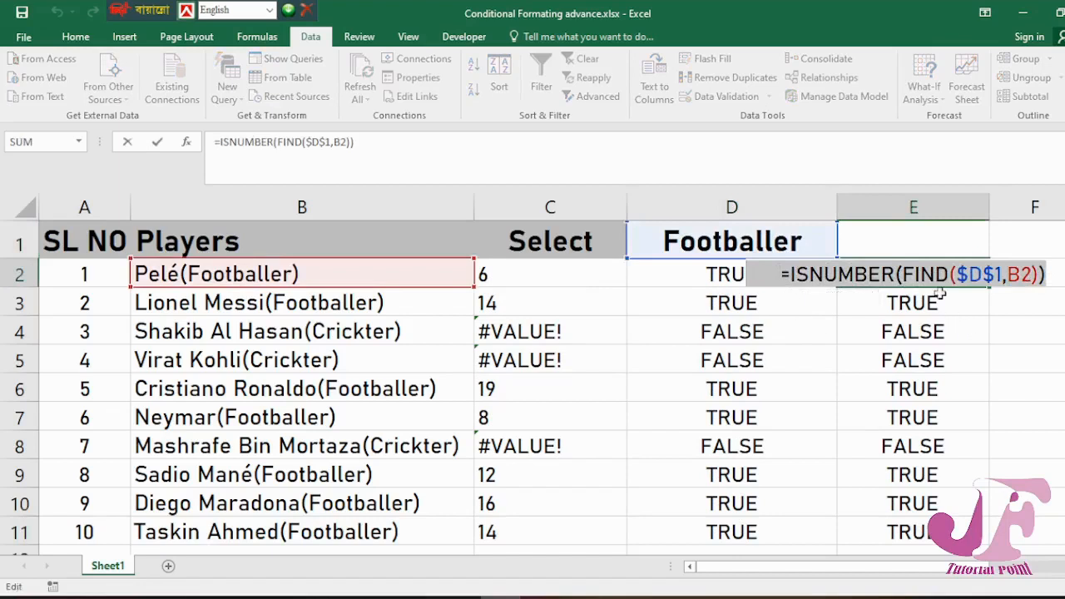
key("Return")
left_click(918, 276)
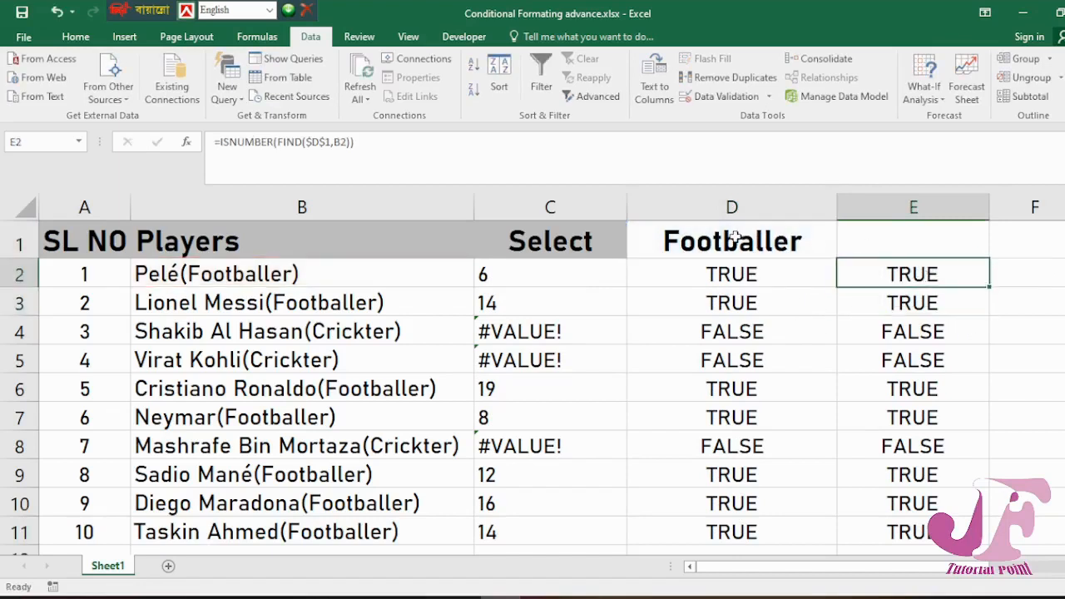
left_click_drag(287, 277, 270, 531)
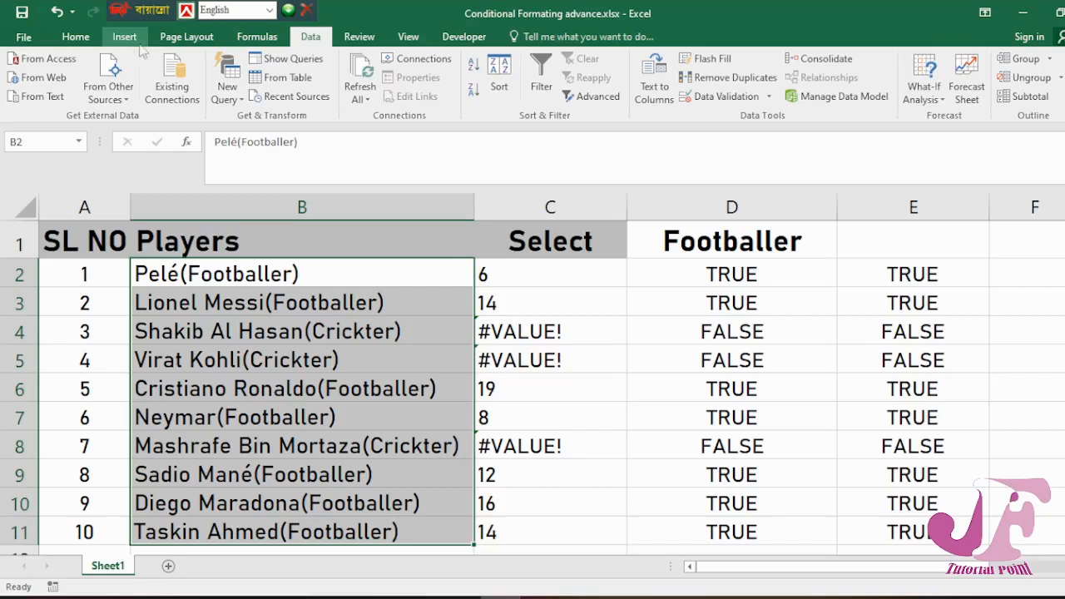
left_click(92, 39)
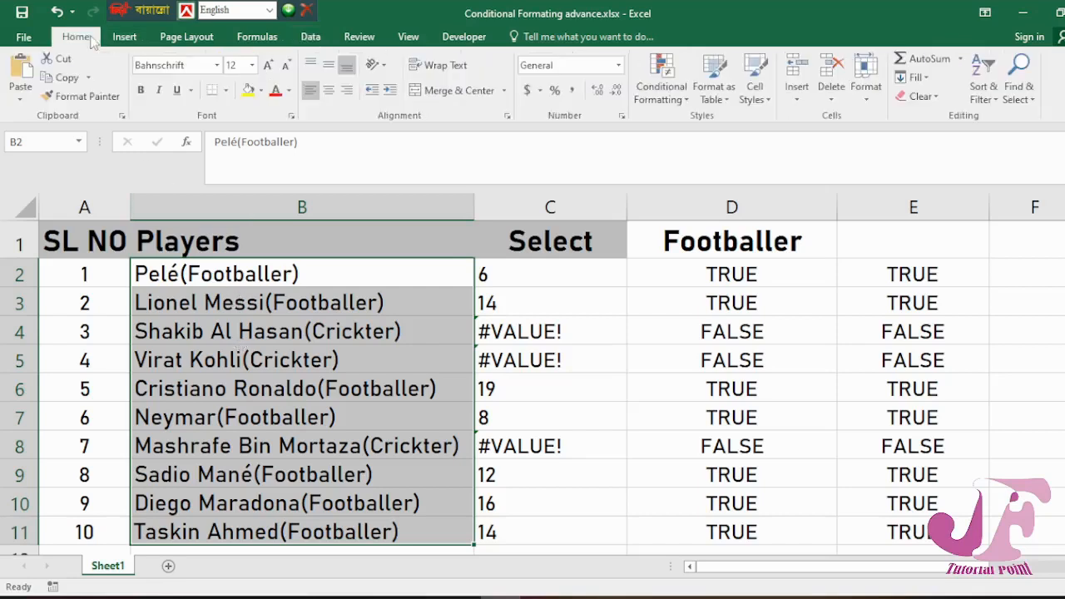
left_click(686, 99)
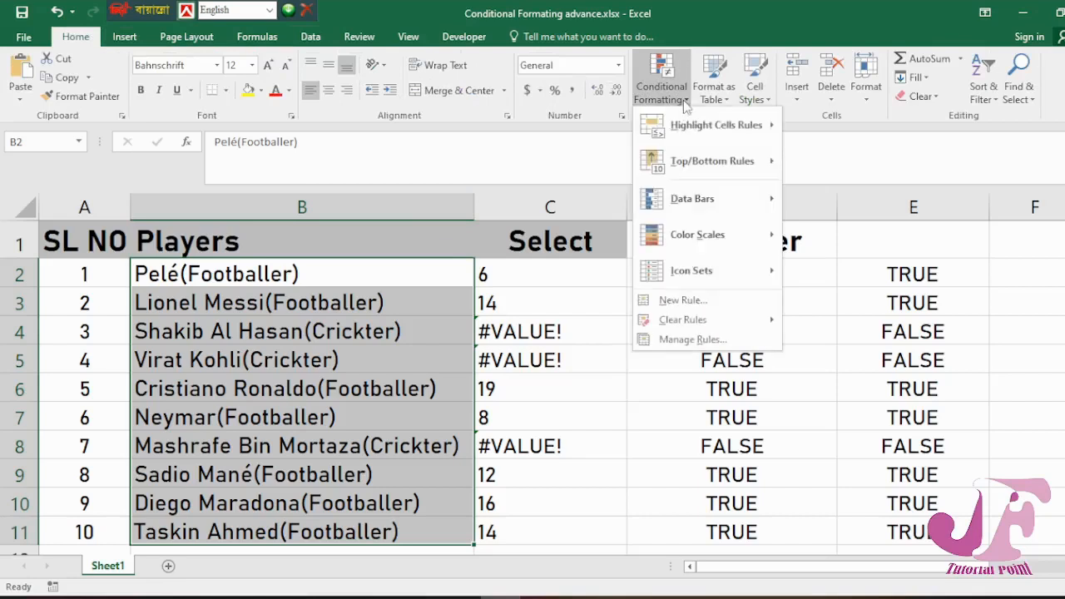
left_click(683, 302)
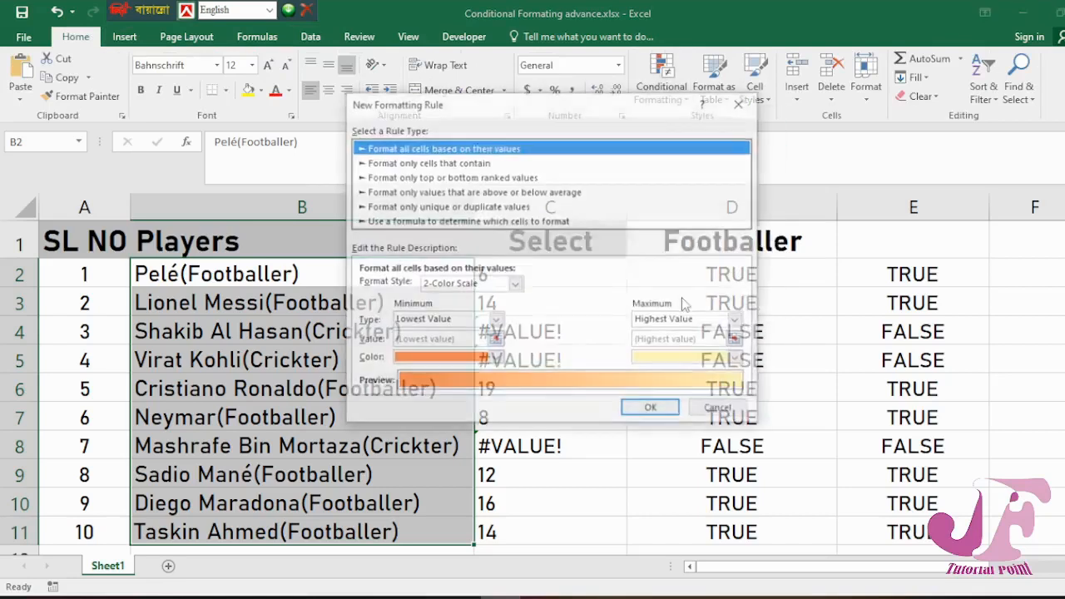
left_click(419, 222)
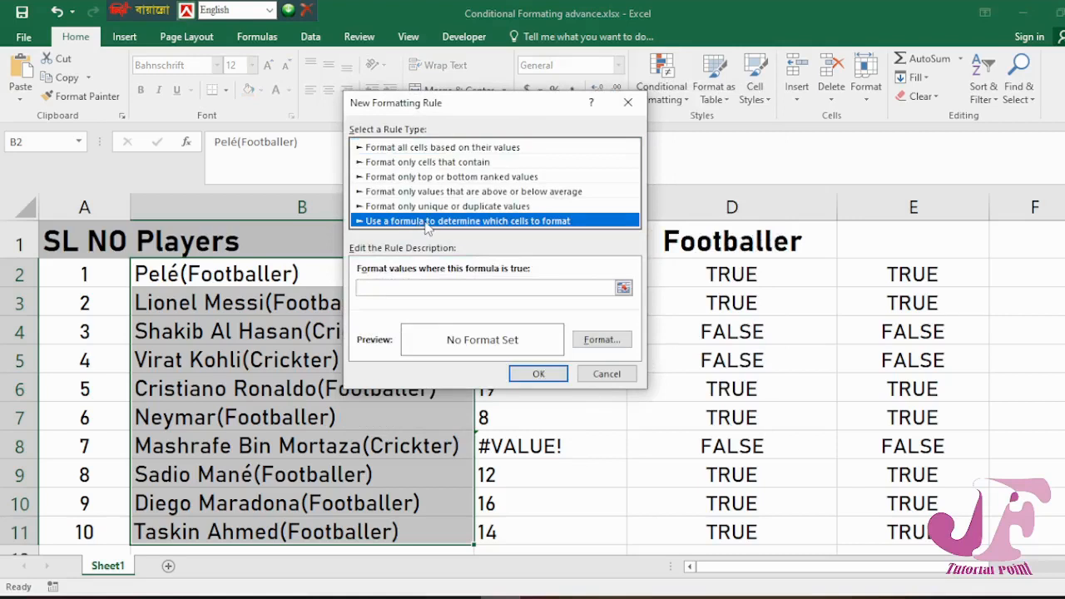
left_click(400, 288)
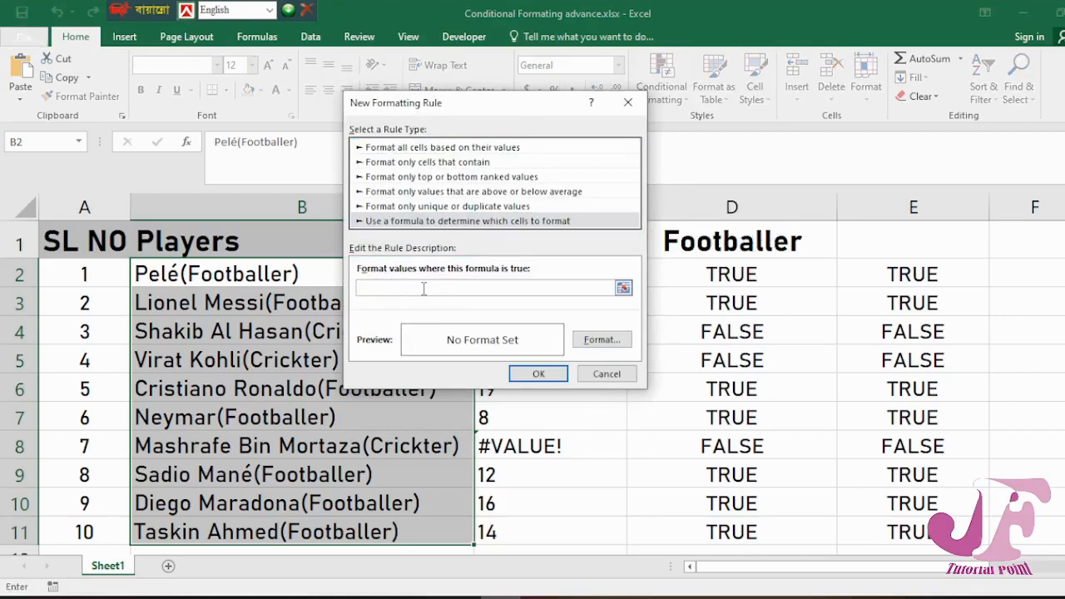
type("Footballer,Crickter")
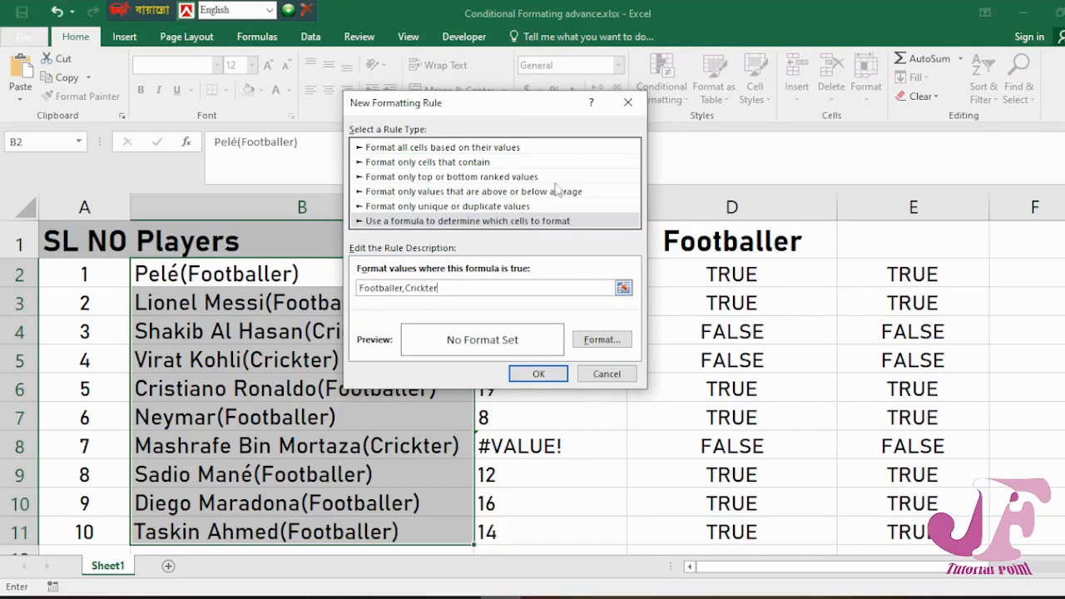
left_click(609, 375)
- Copy the full formula text =ISNUMBER(FIND($D$1,B2)) from inside cell E2
double_click(945, 274)
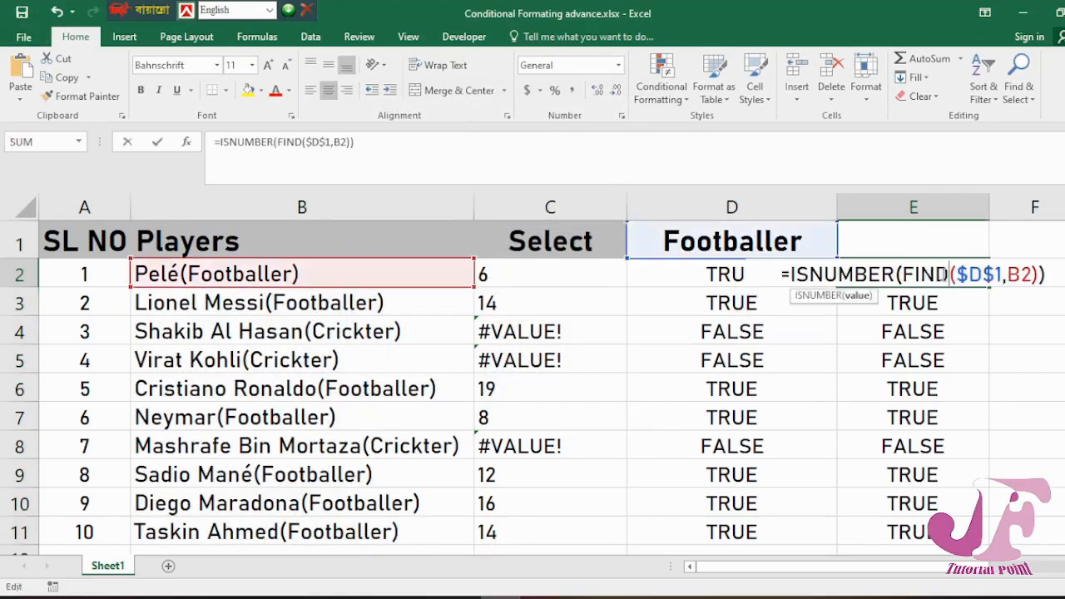
left_click_drag(1007, 275, 749, 274)
key("ctrl+c")
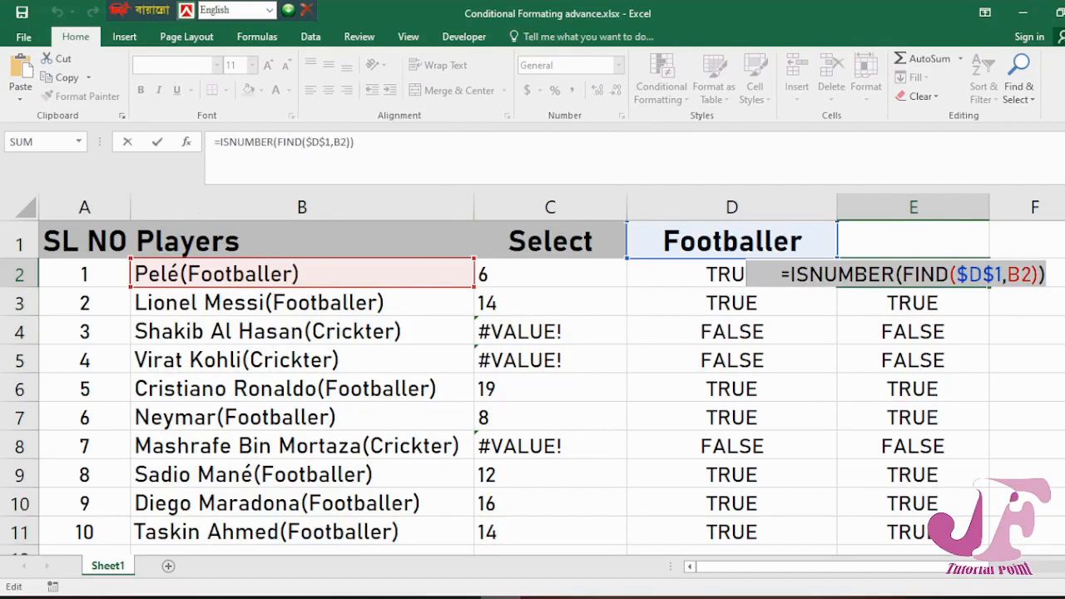
key("Return")
- Start a new formula-based conditional formatting rule with the copied formula =ISNUMBER(FIND($D$1,B2)) as its condition
left_click(662, 79)
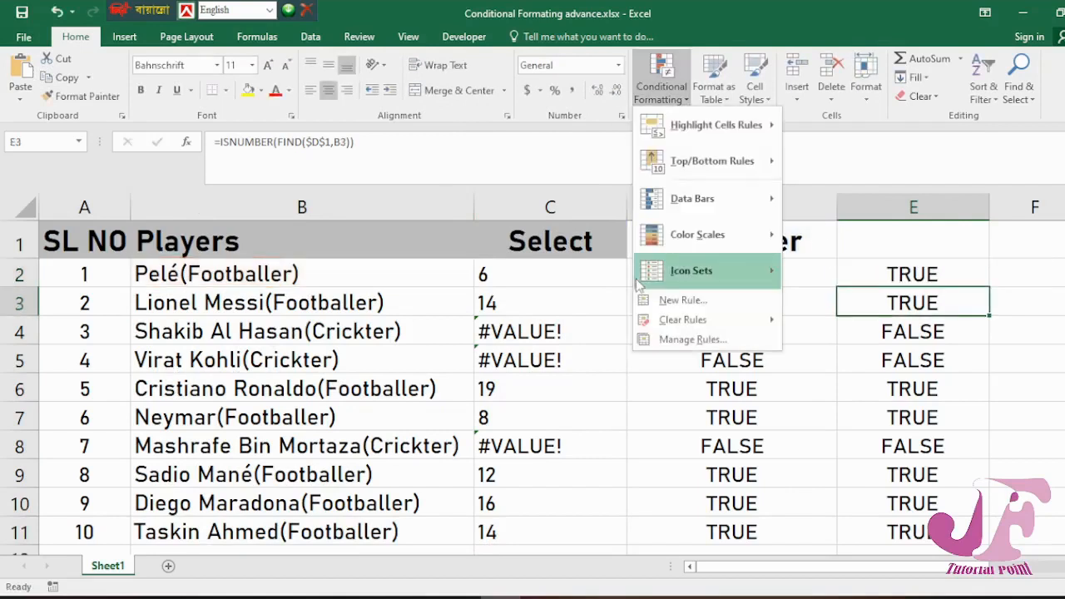
left_click(416, 203)
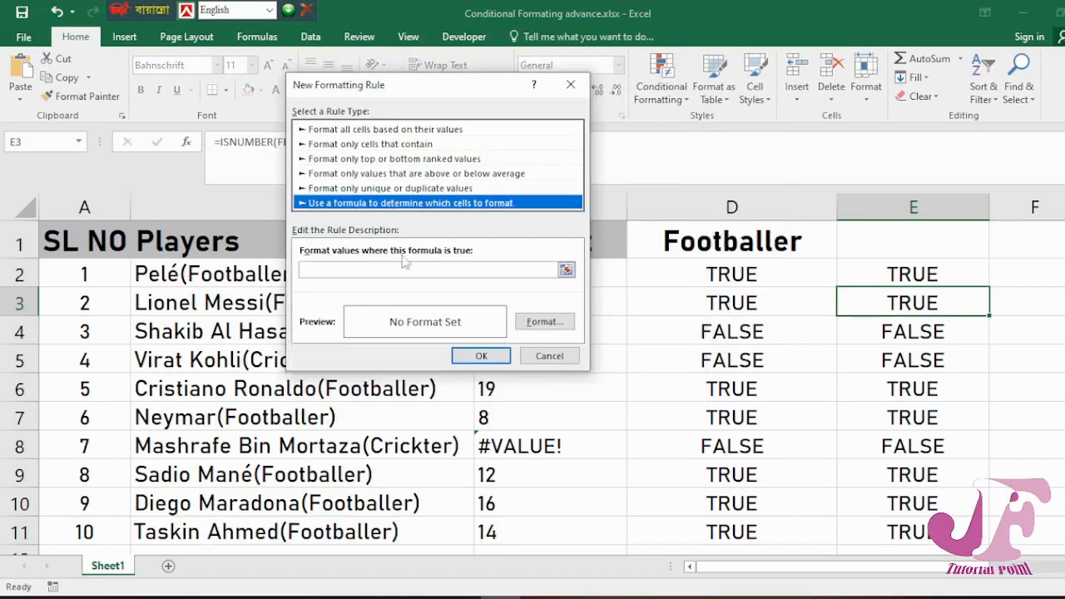
left_click(402, 267)
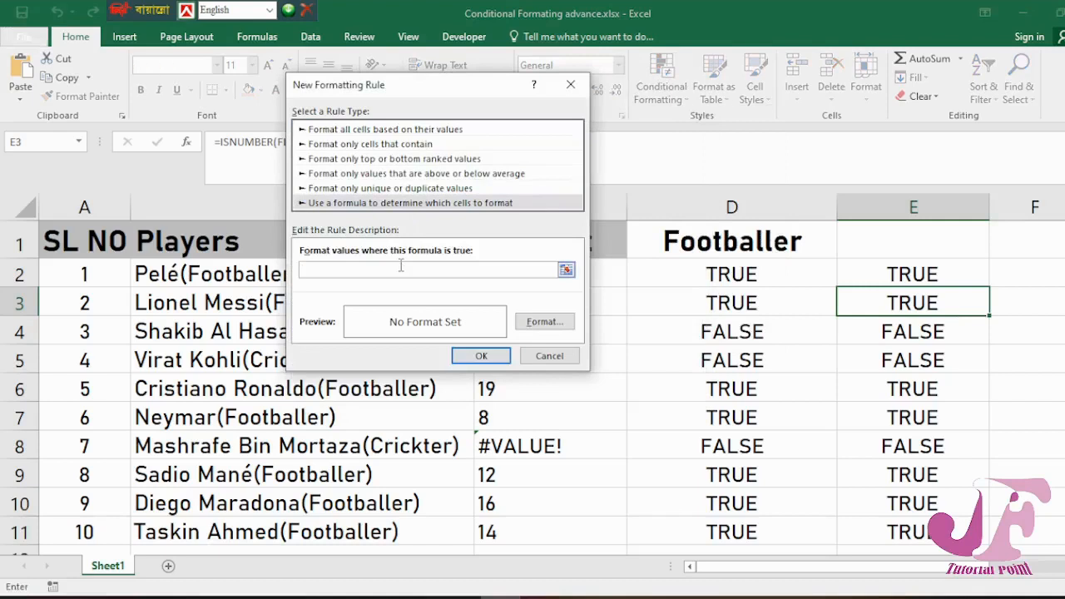
key("ctrl+v")
- Choose the standard yellow as the background fill for the new rule's format
left_click(545, 321)
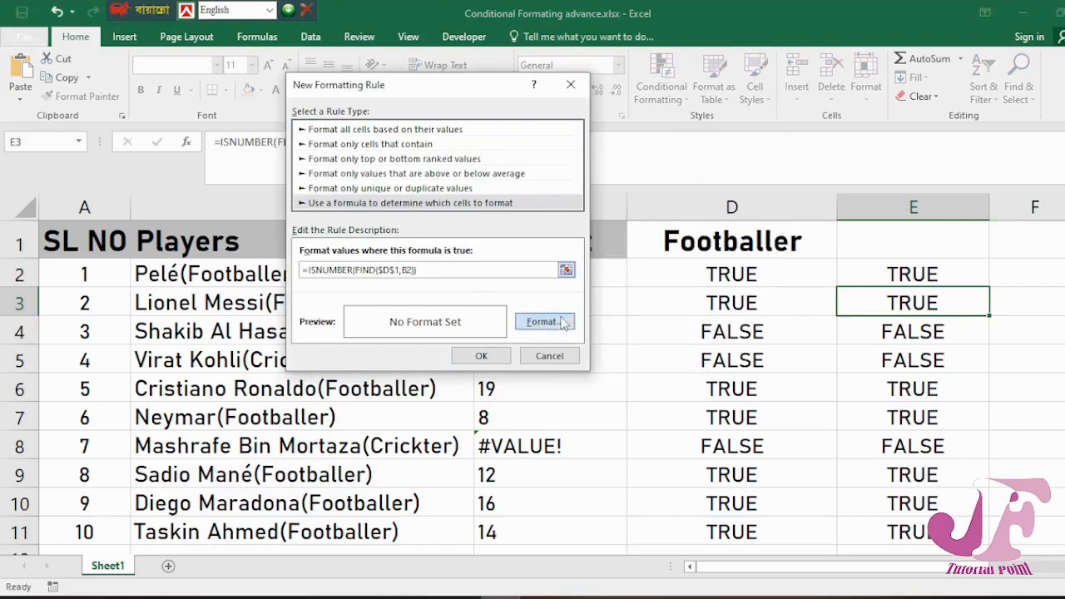
left_click(604, 97)
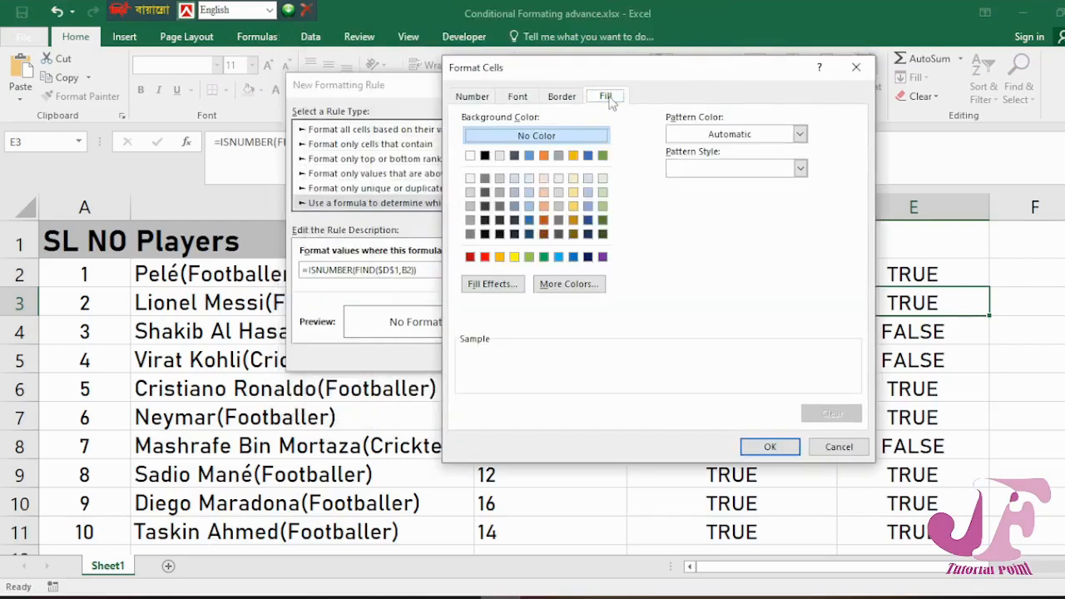
left_click(515, 257)
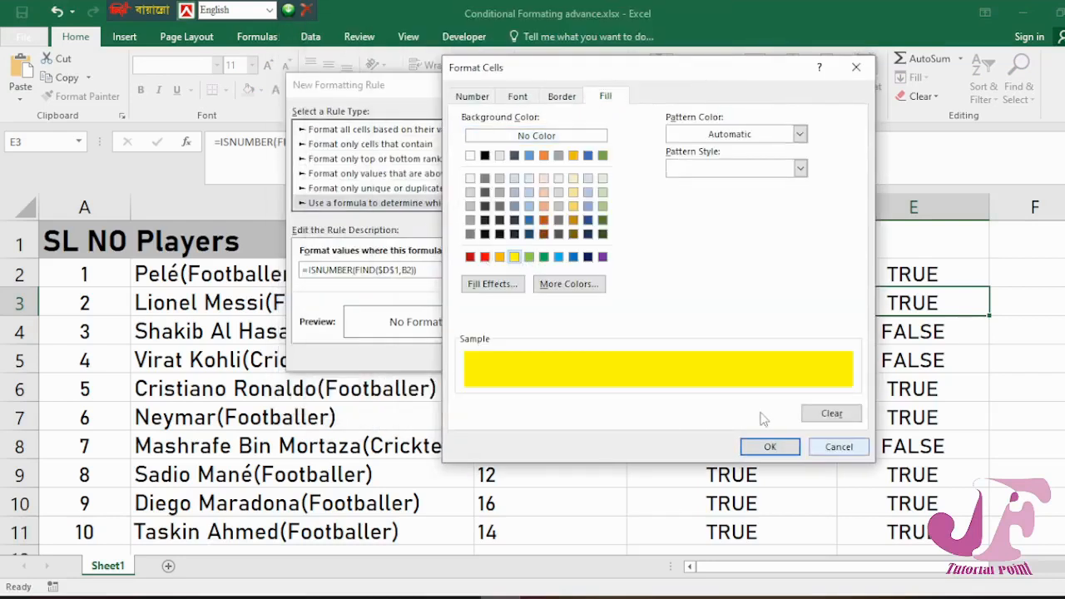
- Give the rule's format a two-colour vertical gradient fill with standard yellow as Color 2, using the variant fading from yellow to white
left_click(502, 286)
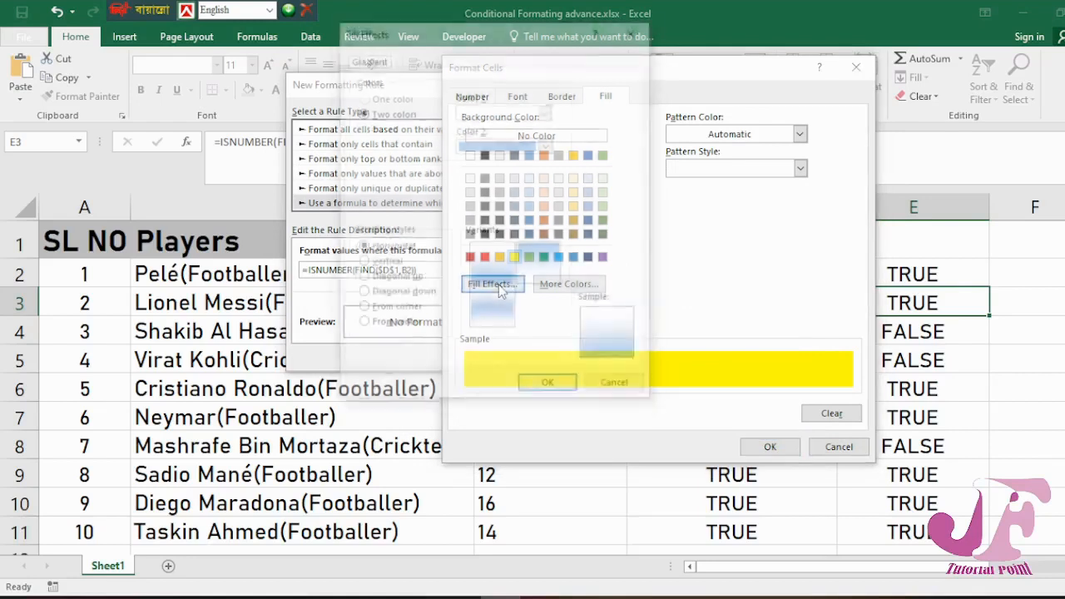
left_click(385, 263)
left_click(539, 264)
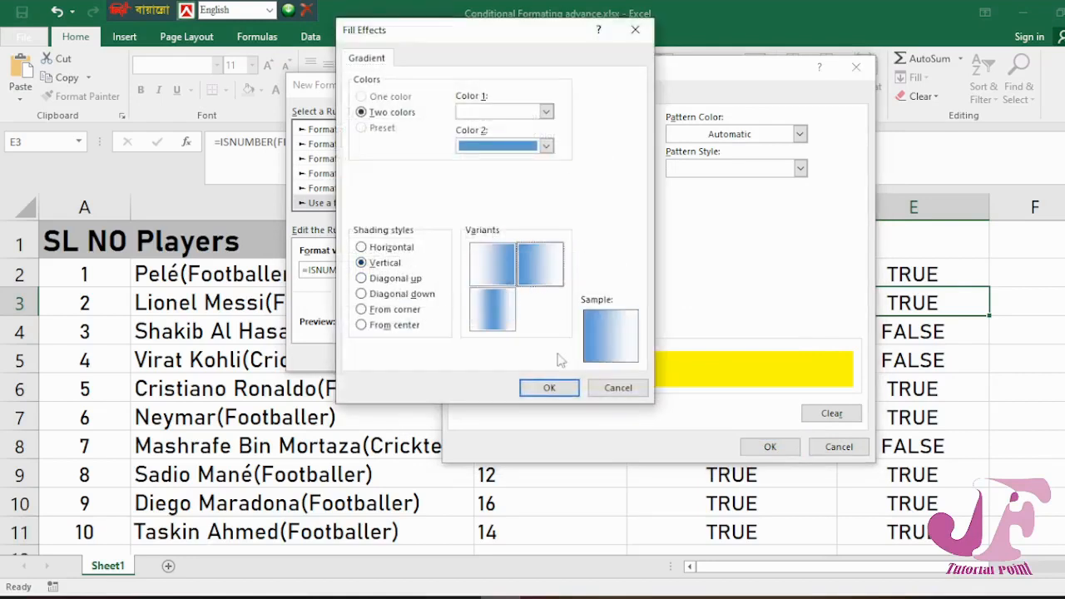
left_click(546, 146)
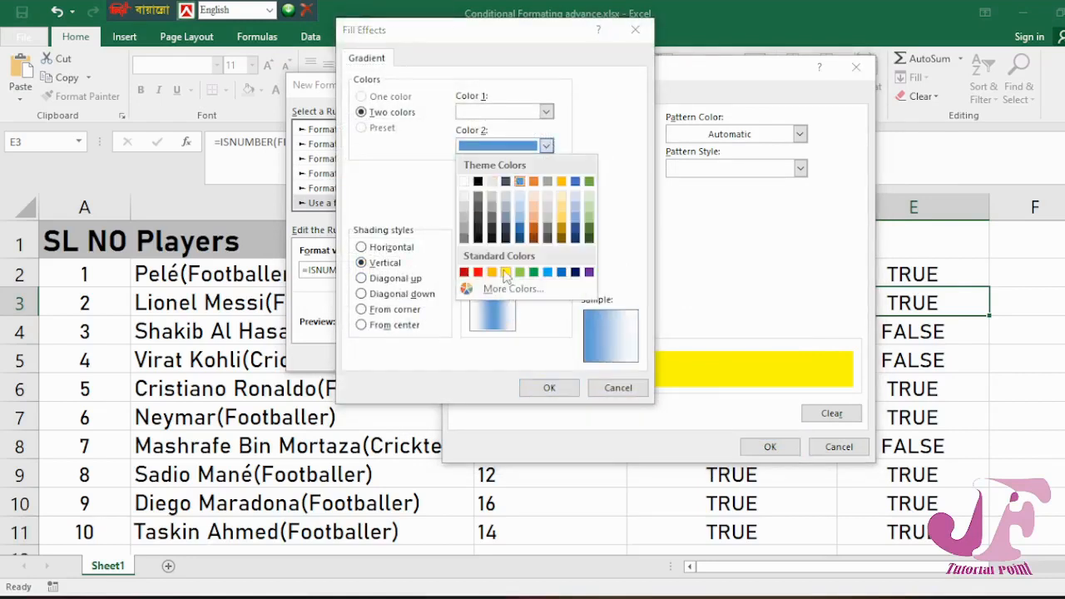
left_click(506, 268)
left_click(548, 389)
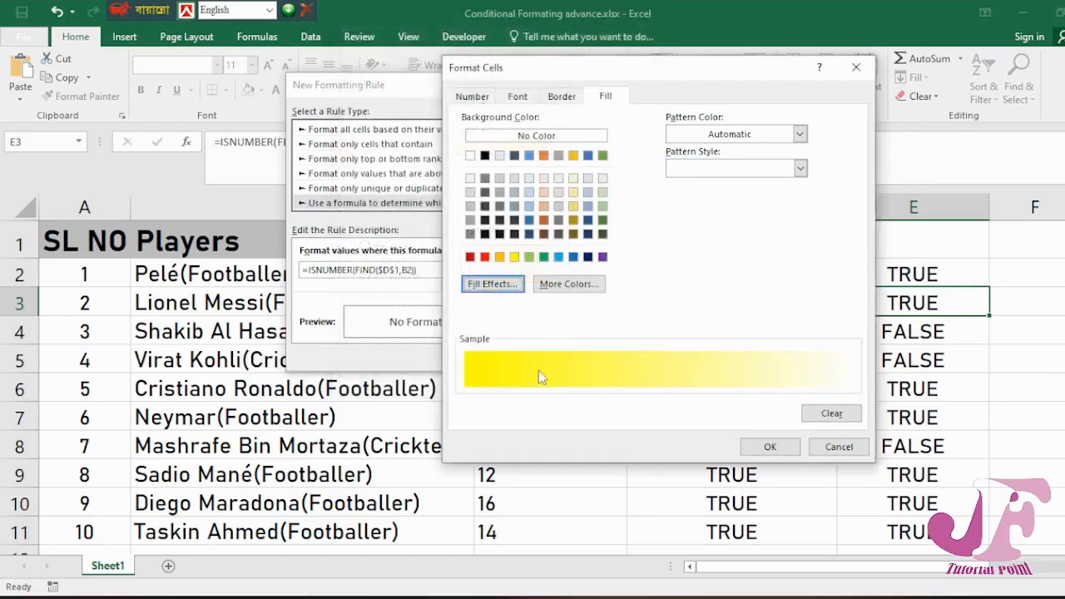
left_click(767, 447)
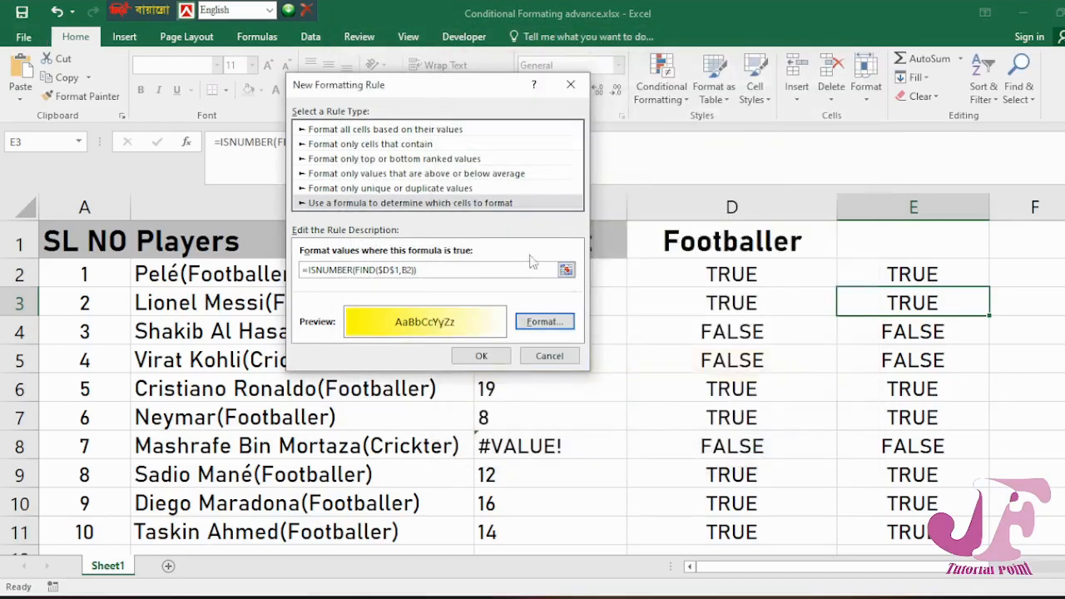
- Try the new formatting rule on cell E3 alone and undo it
left_click_drag(476, 85, 743, 129)
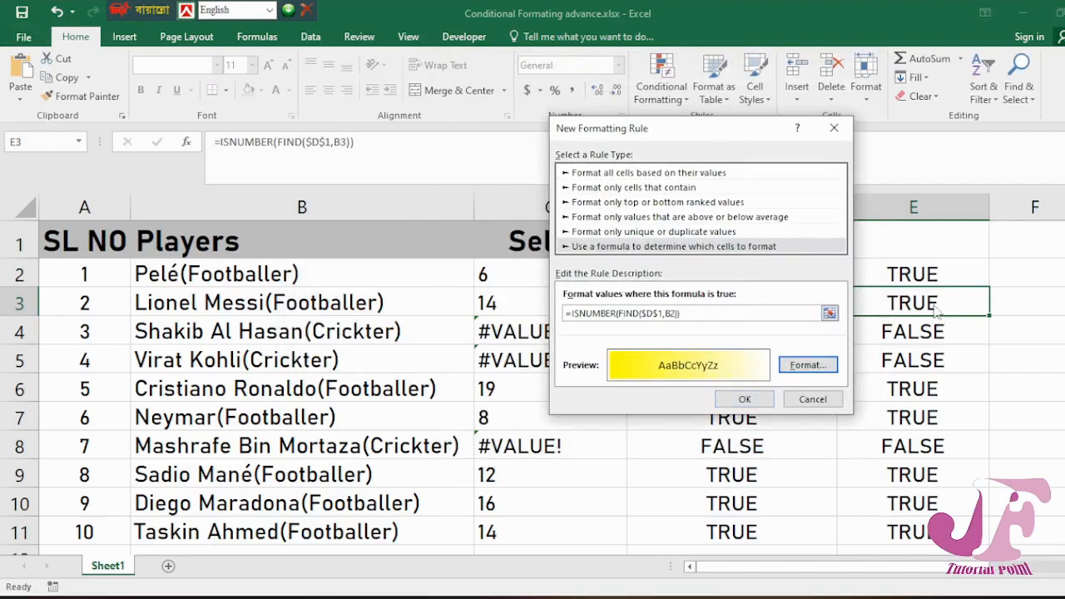
left_click(757, 400)
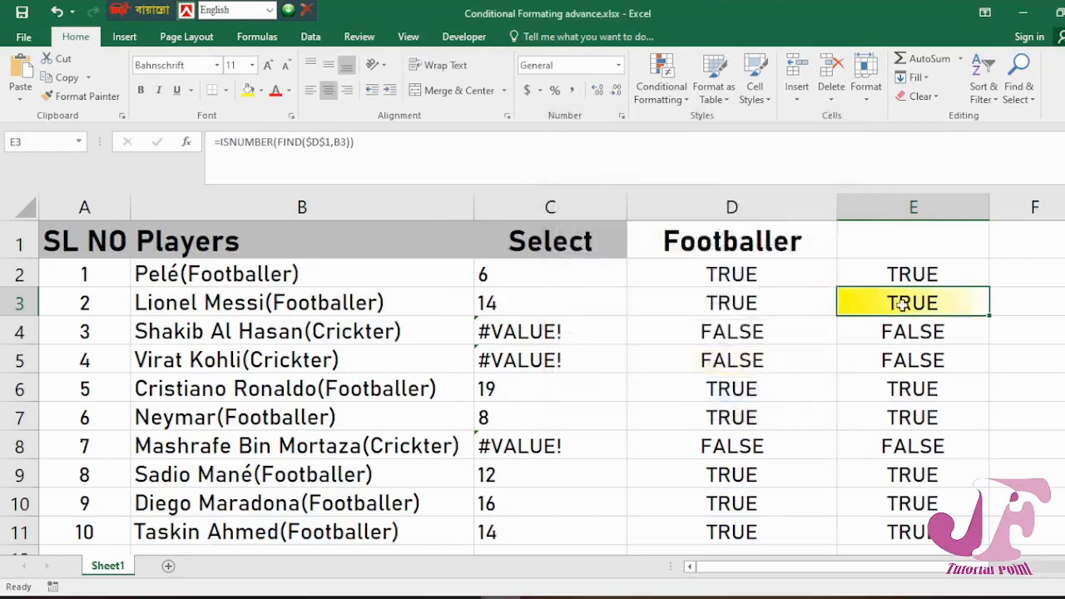
key("ctrl+z")
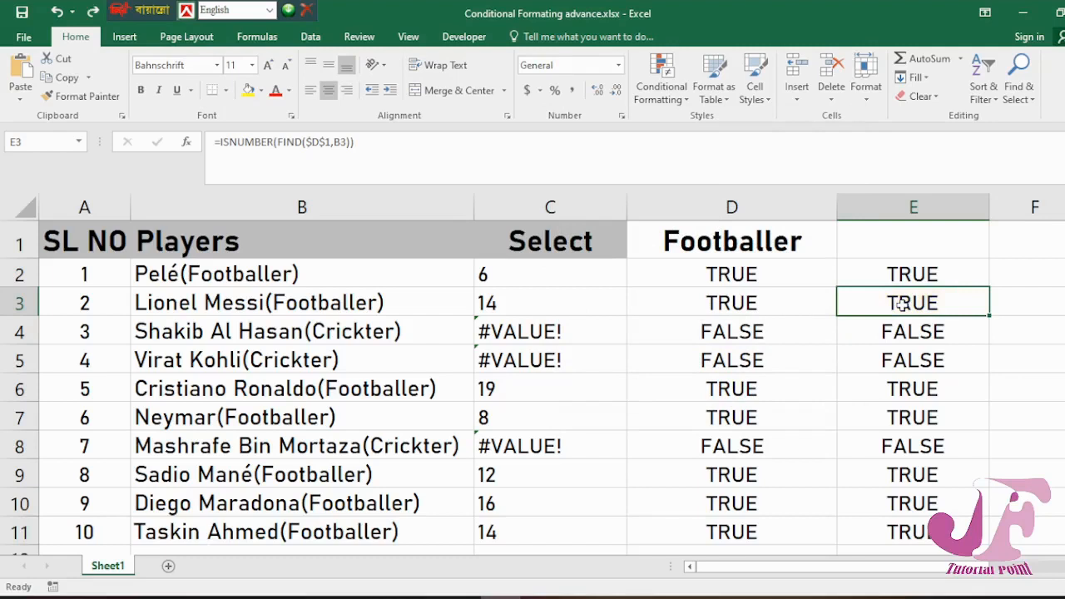
key("Up")
- Start a formula-based conditional formatting rule for the player names in B2:B11 with the condition =ISNUMBER(FIND($D$1,B2))
left_click(284, 278)
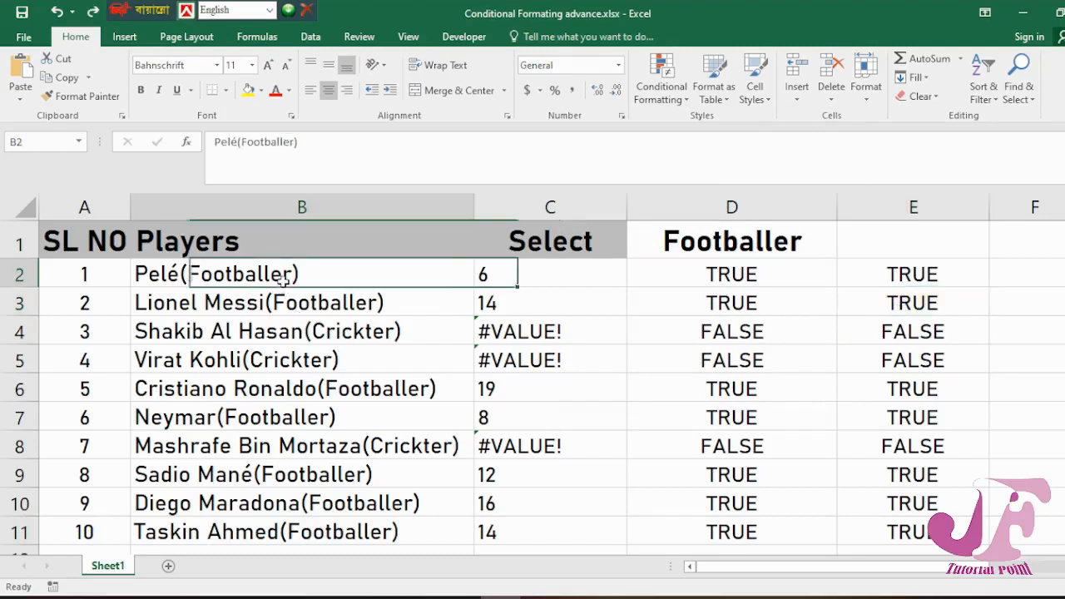
left_click_drag(287, 278, 283, 530)
left_click(659, 96)
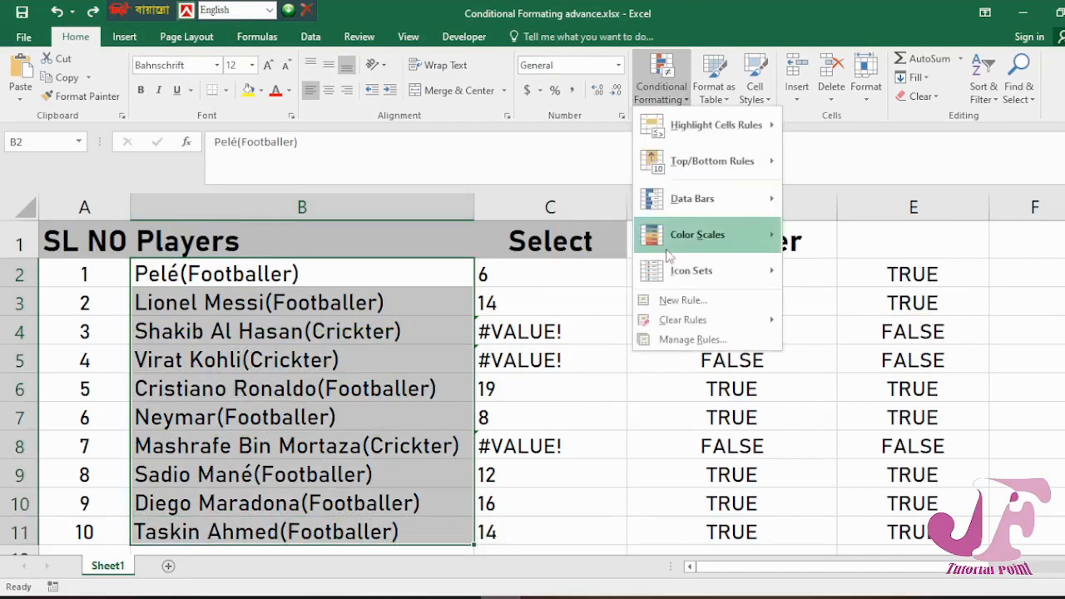
left_click(678, 298)
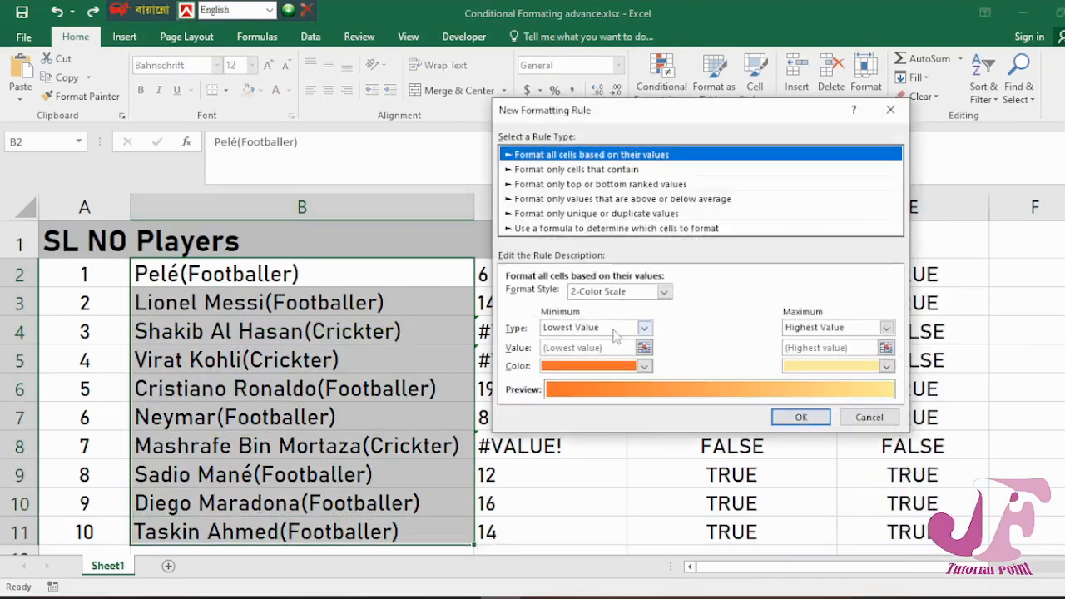
left_click(583, 228)
left_click(566, 294)
type("=ISNUMBER(FIND($D$1,B2))")
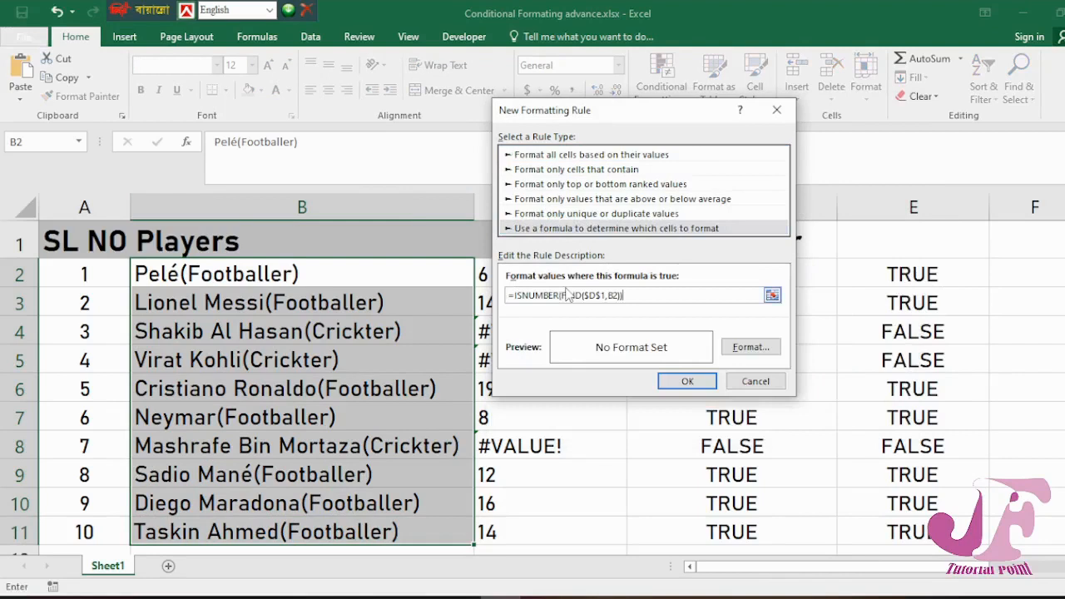
- Format the rule with a two-colour vertical gradient fading from standard yellow to white, and apply it to the player names
left_click(751, 347)
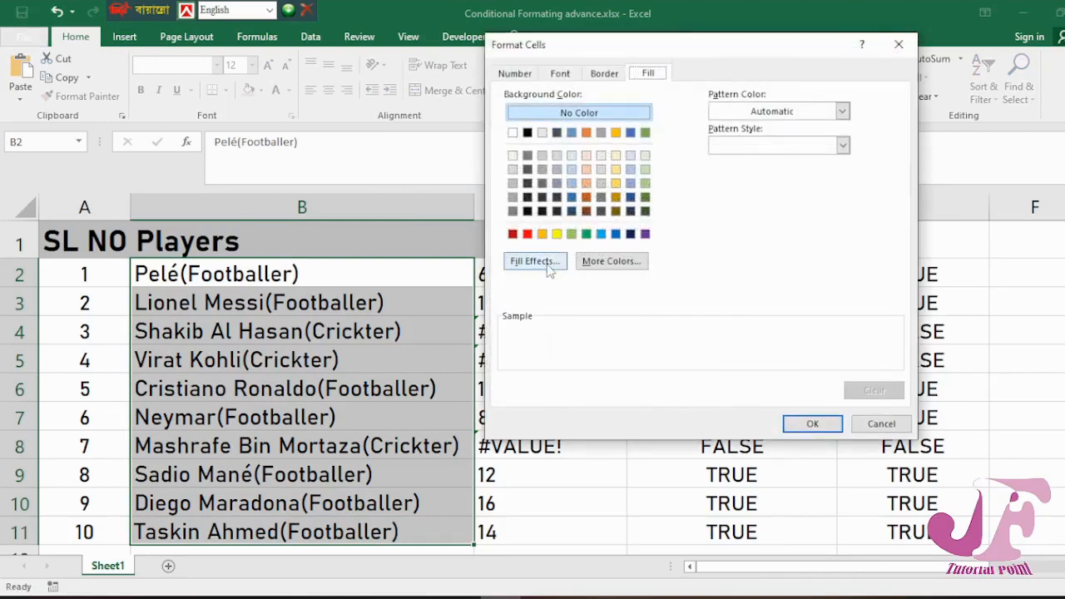
left_click(537, 262)
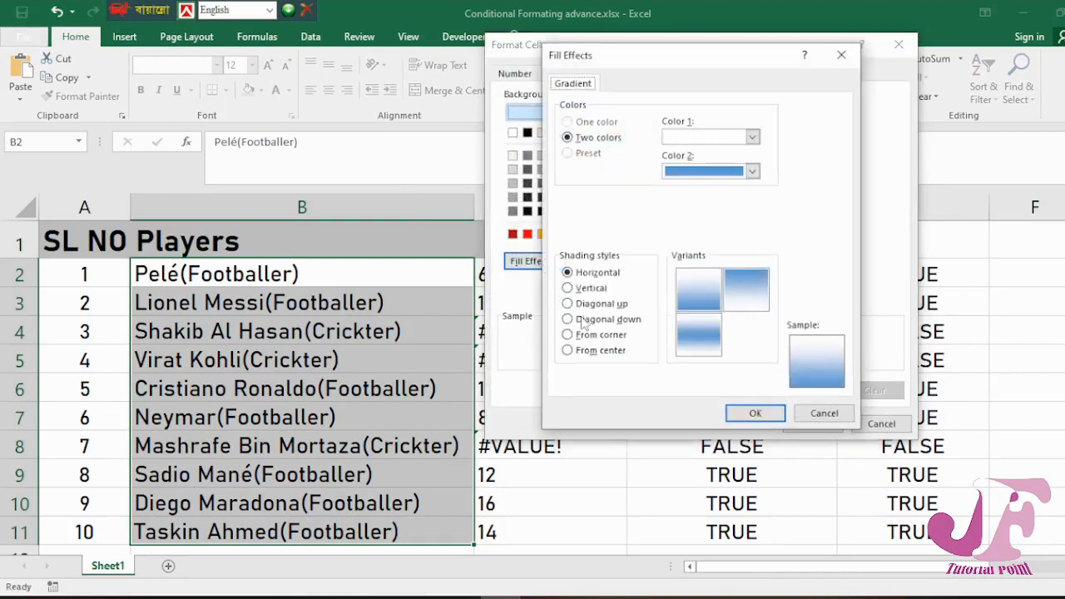
left_click(585, 289)
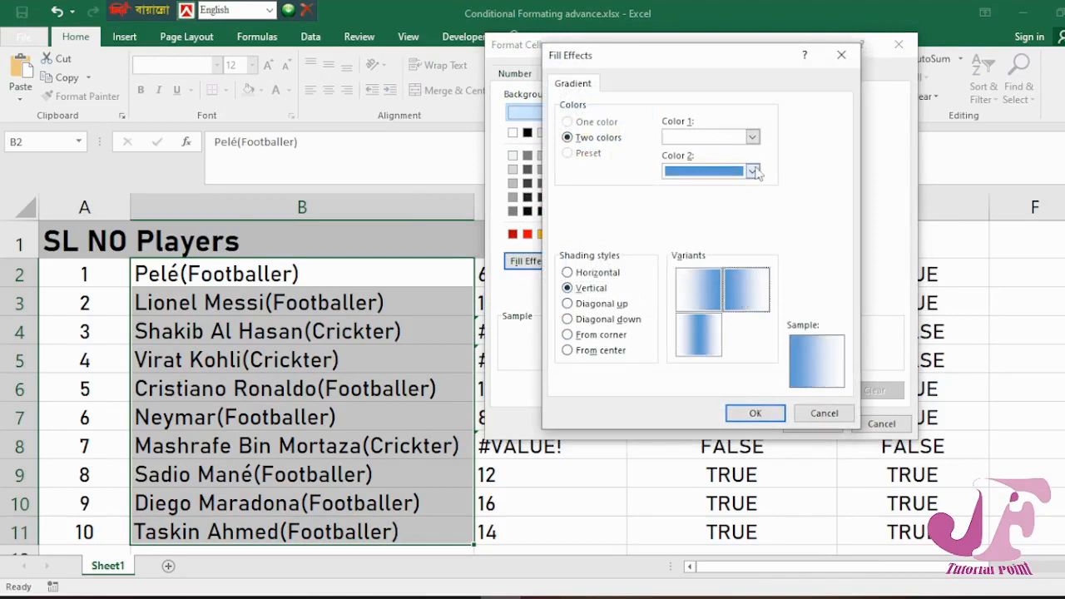
left_click(752, 170)
left_click(712, 297)
left_click(756, 414)
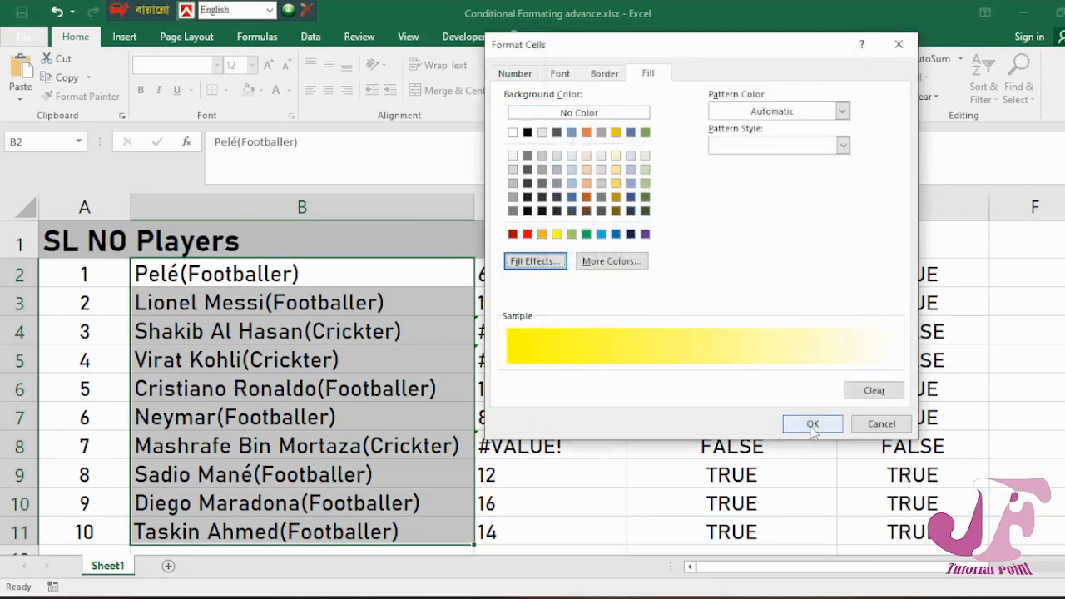
left_click(813, 424)
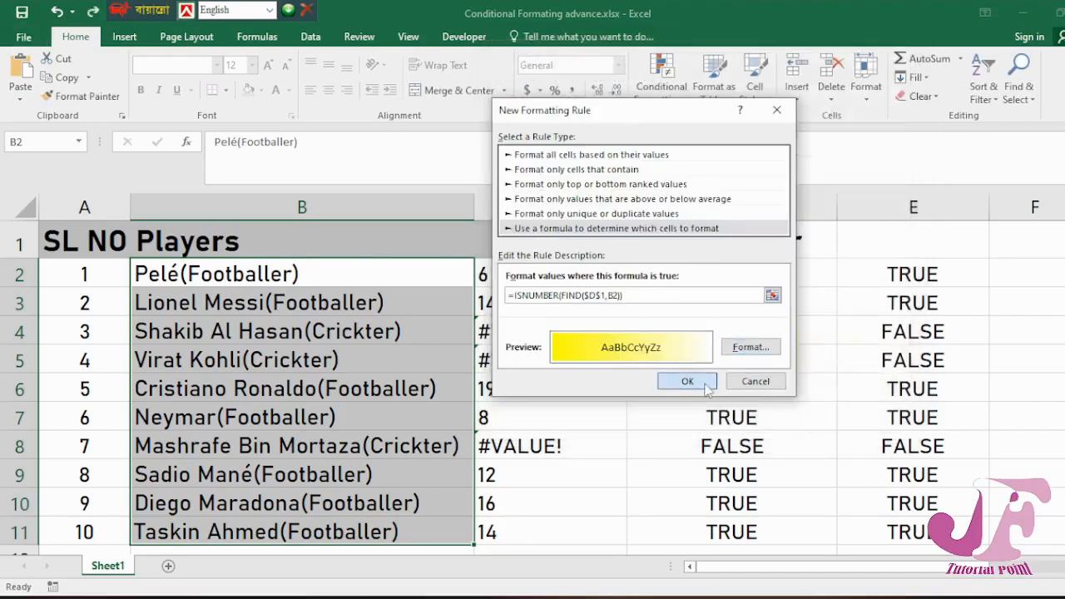
left_click(688, 379)
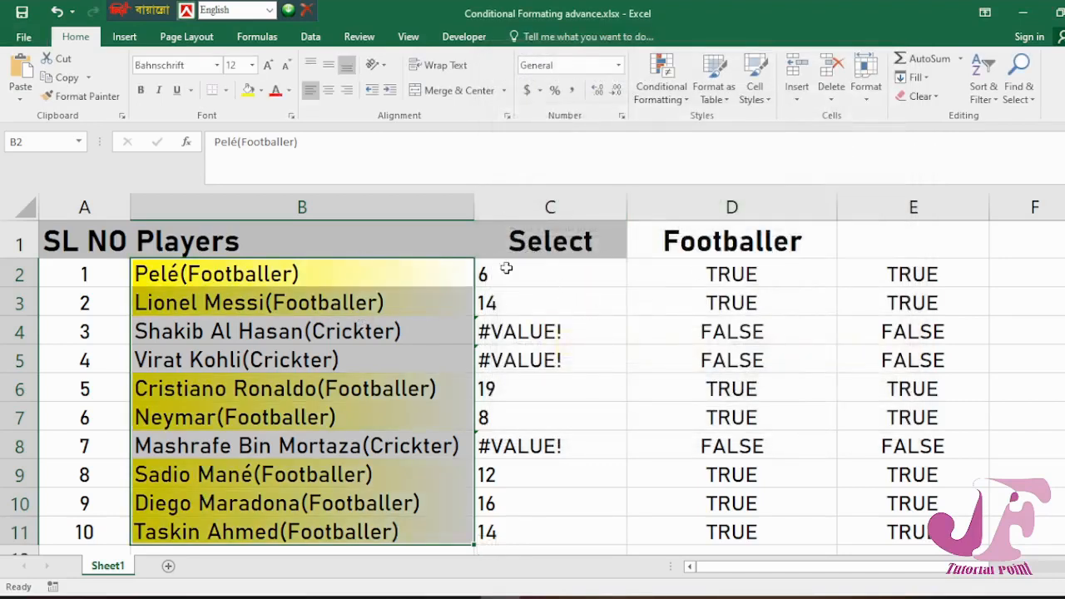
left_click(289, 290)
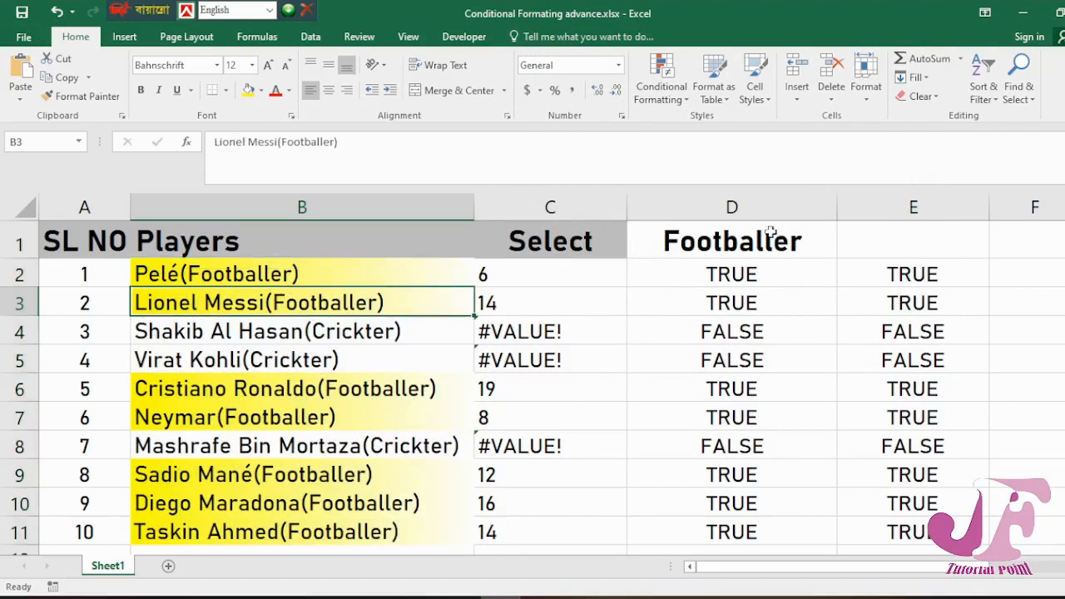
- Switch the dropdown selection in cell D1 to Crickter
scroll(328, 381, "down", 1)
scroll(328, 380, "up", 1)
scroll(335, 381, "up", 1, "ctrl")
scroll(335, 382, "down", 5, "ctrl")
scroll(335, 382, "down", 1, "ctrl")
left_click(641, 237)
left_click(701, 239)
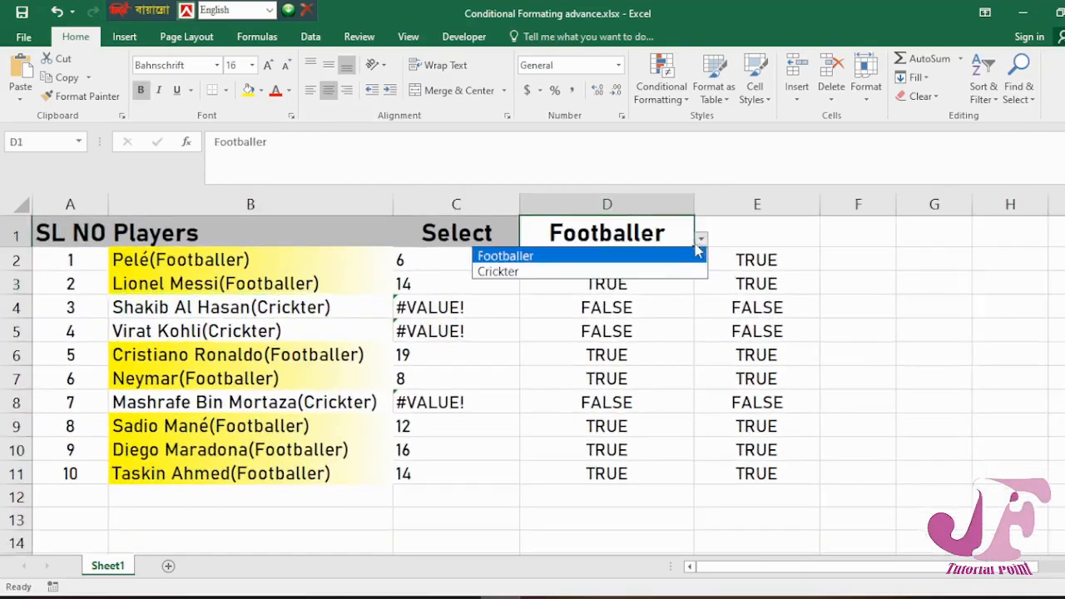
left_click(664, 272)
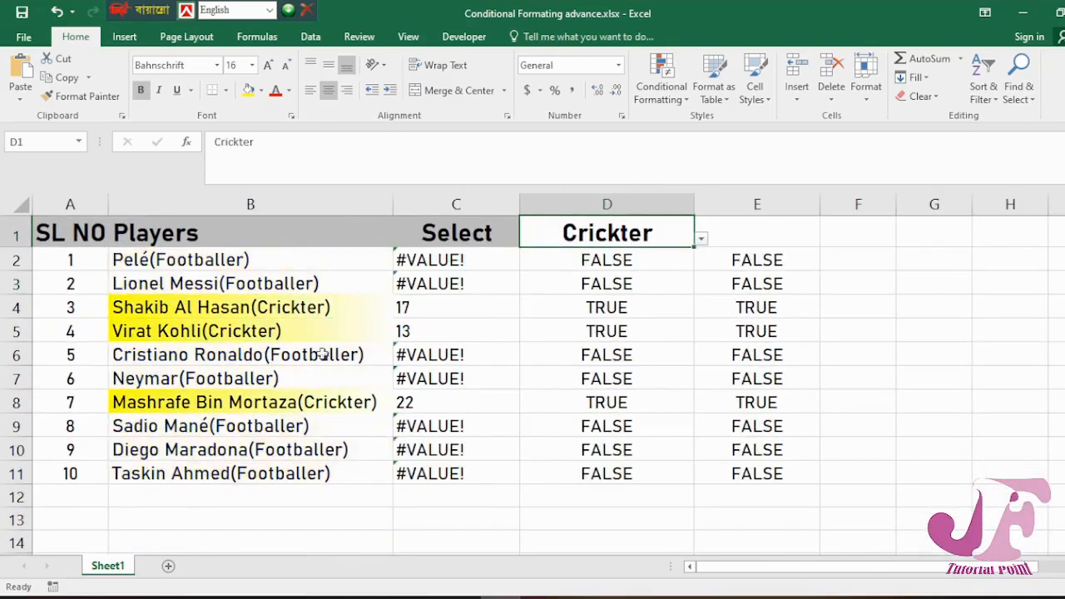
- Delete the helper formulas in the range C2:E11
left_click_drag(441, 260, 749, 470)
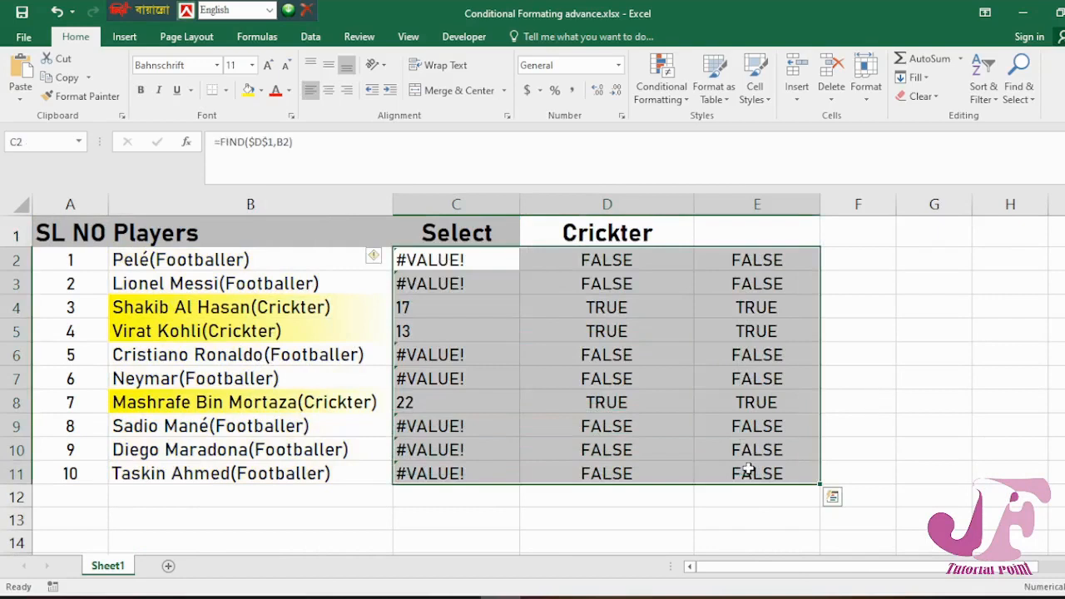
key("Delete")
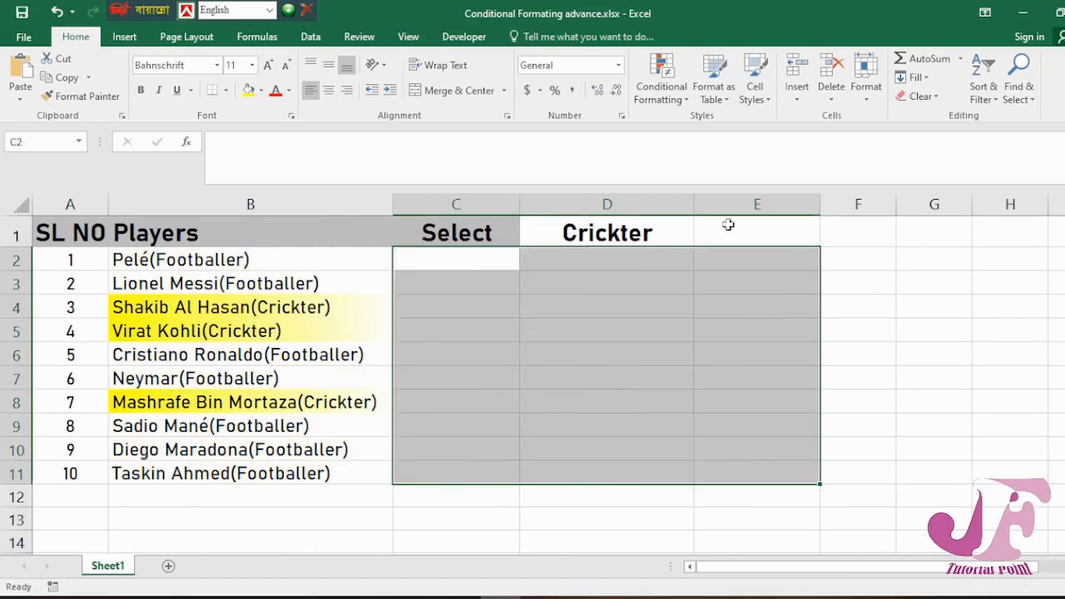
left_click(505, 326)
- Test the player highlighting by switching the D1 dropdown to Footballer and back to Crickter
left_click(309, 267)
left_click(674, 229)
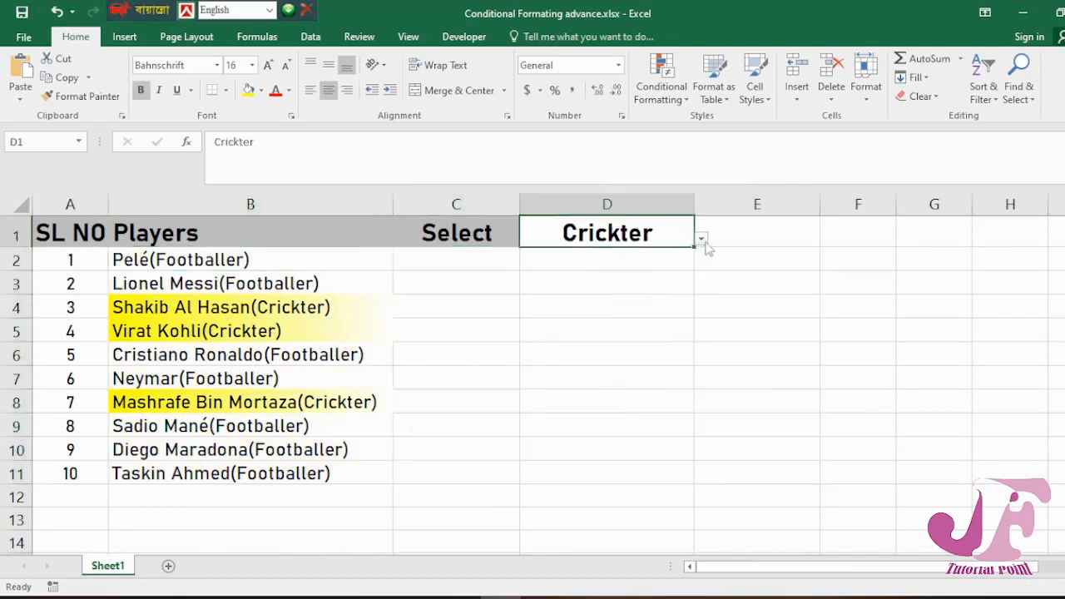
left_click(702, 239)
left_click(657, 254)
left_click(702, 240)
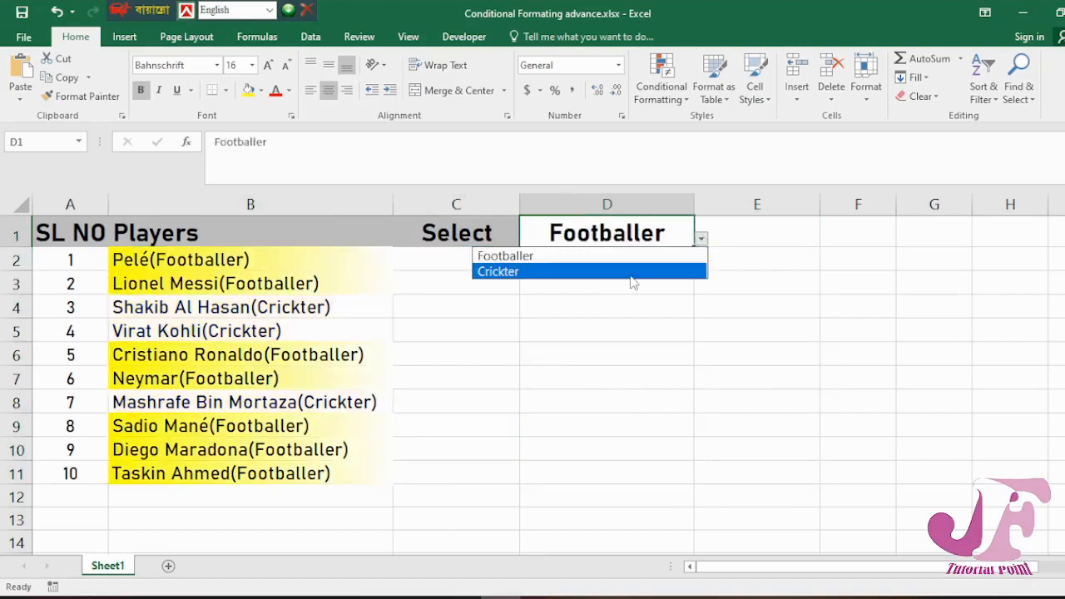
left_click(634, 272)
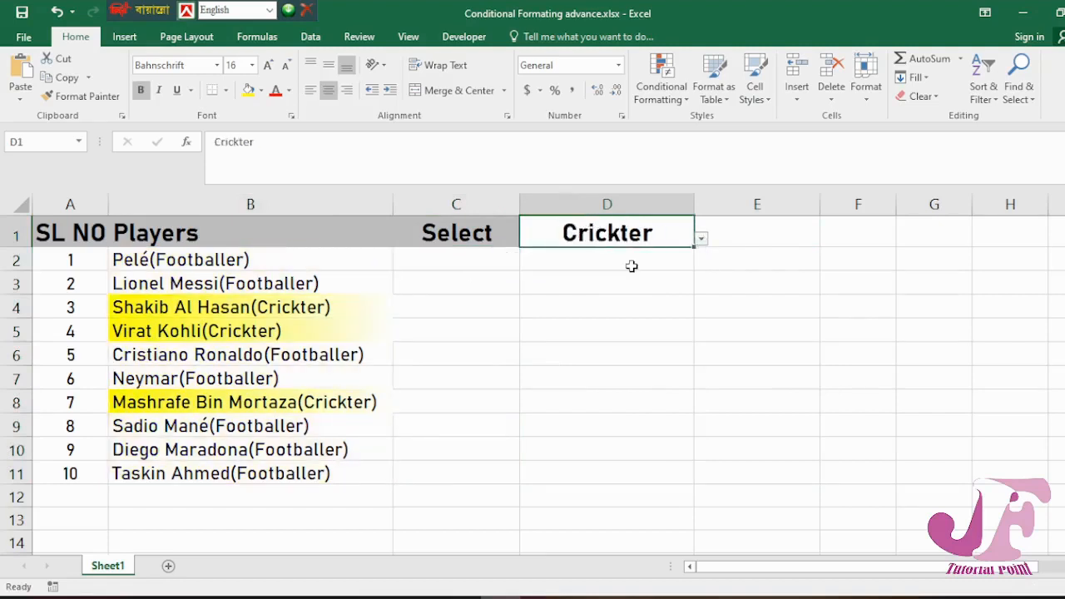